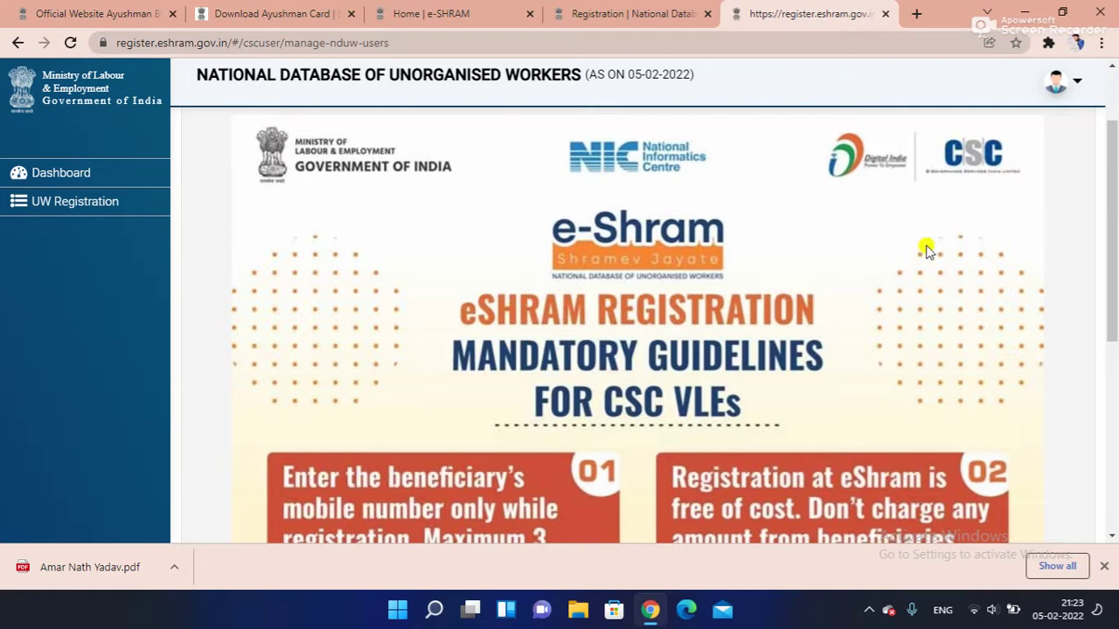
# Step: Minimize the browser and open Control Panel's list of installed programs for uninstalling or changing
pyautogui.click(1021, 16)
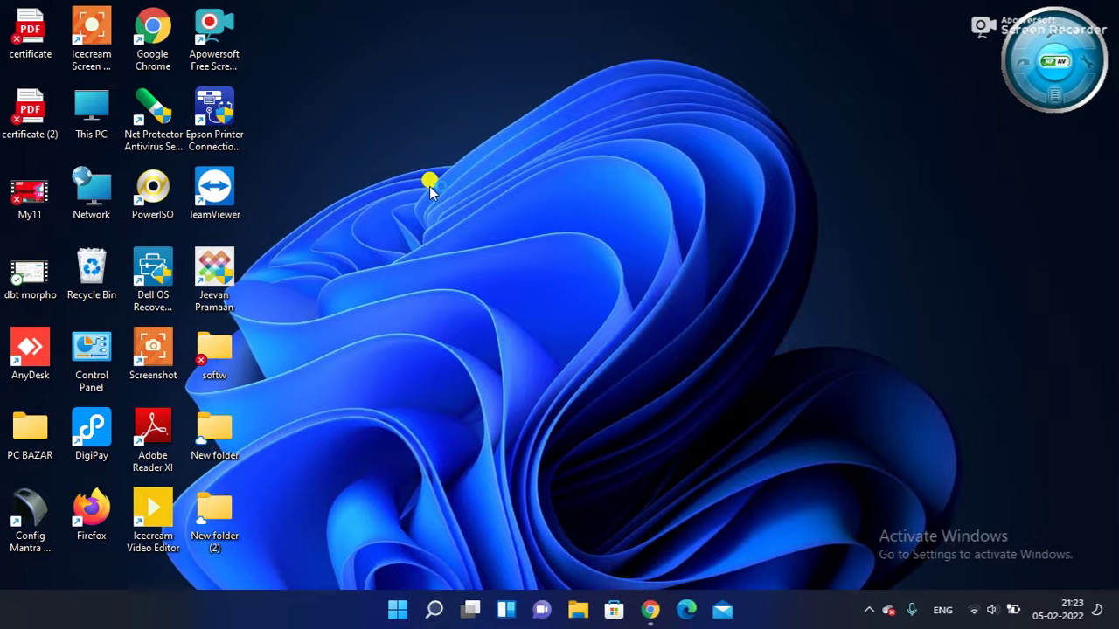
pyautogui.rightClick(462, 224)
pyautogui.click(475, 257)
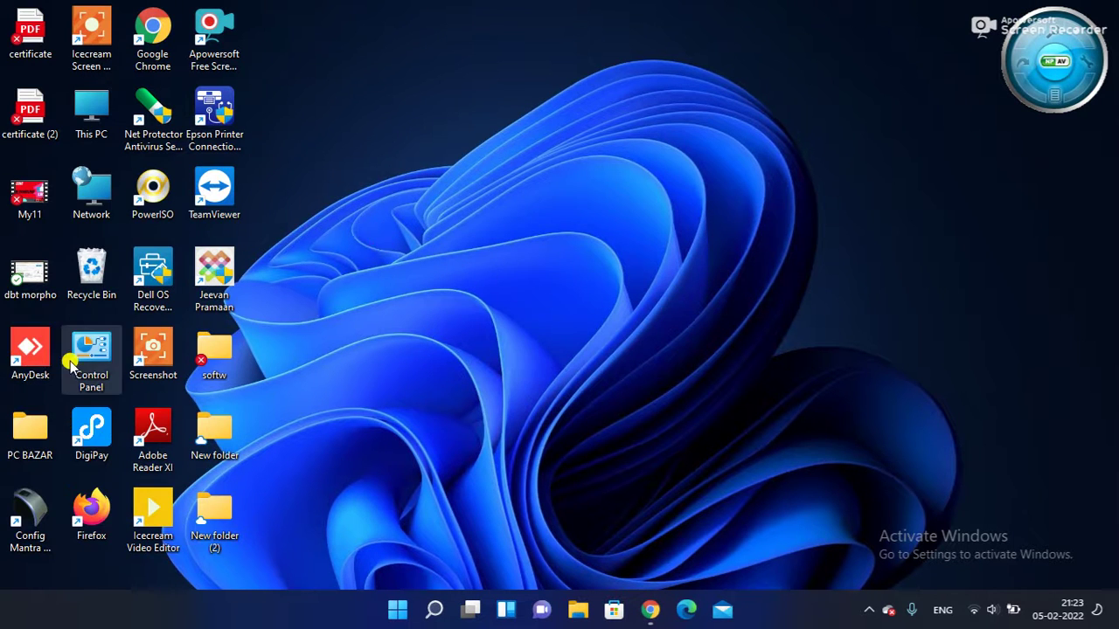
pyautogui.click(90, 360)
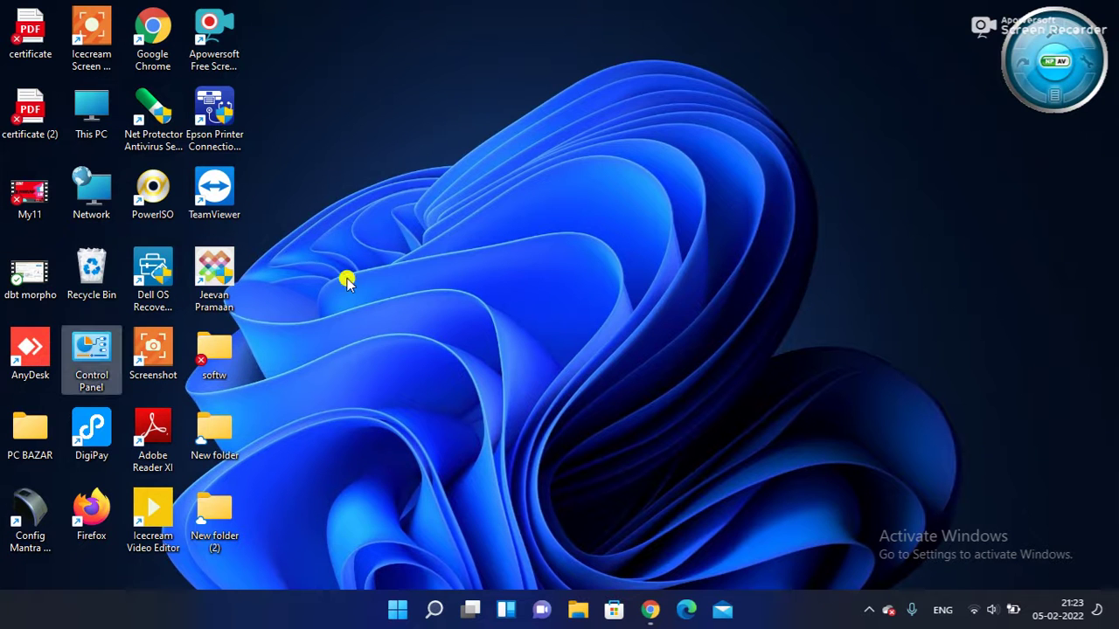
pyautogui.press('Return')
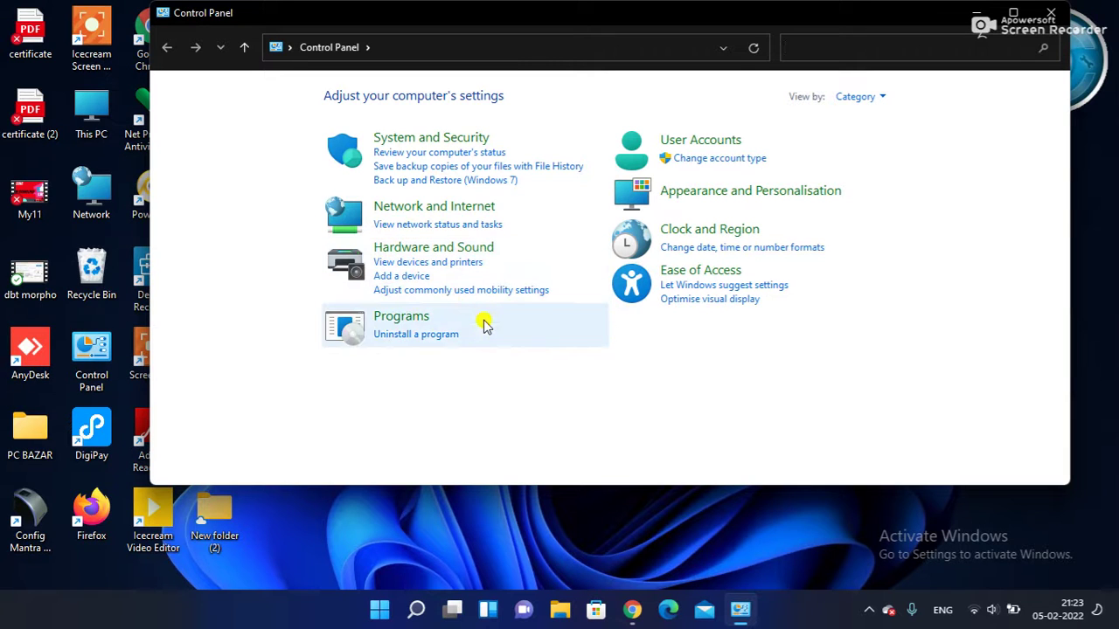
pyautogui.click(415, 335)
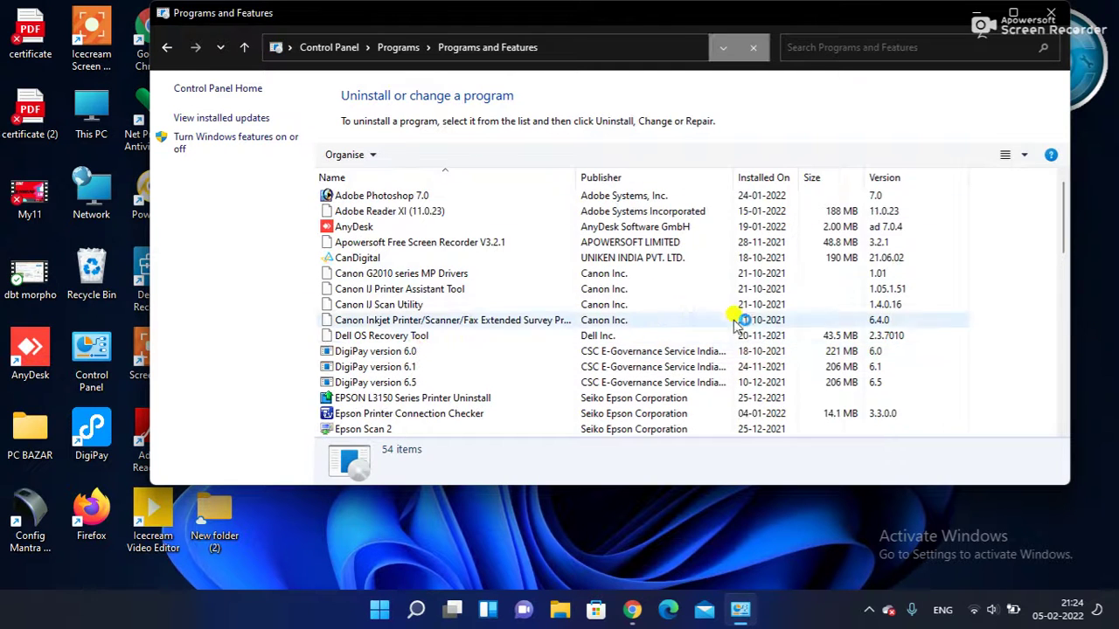
# Step: Uninstall Morpho RD Service Driver version 2.0.1.42 with all its components and close the installed programs list
pyautogui.moveTo(1063, 211); pyautogui.dragTo(1062, 354)
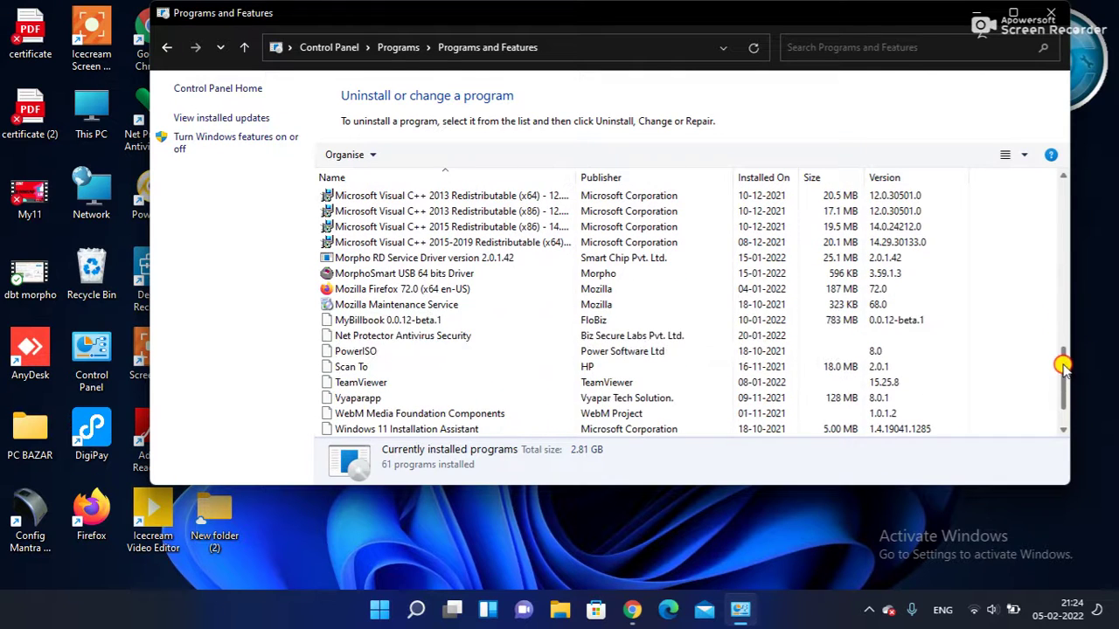
pyautogui.click(371, 257)
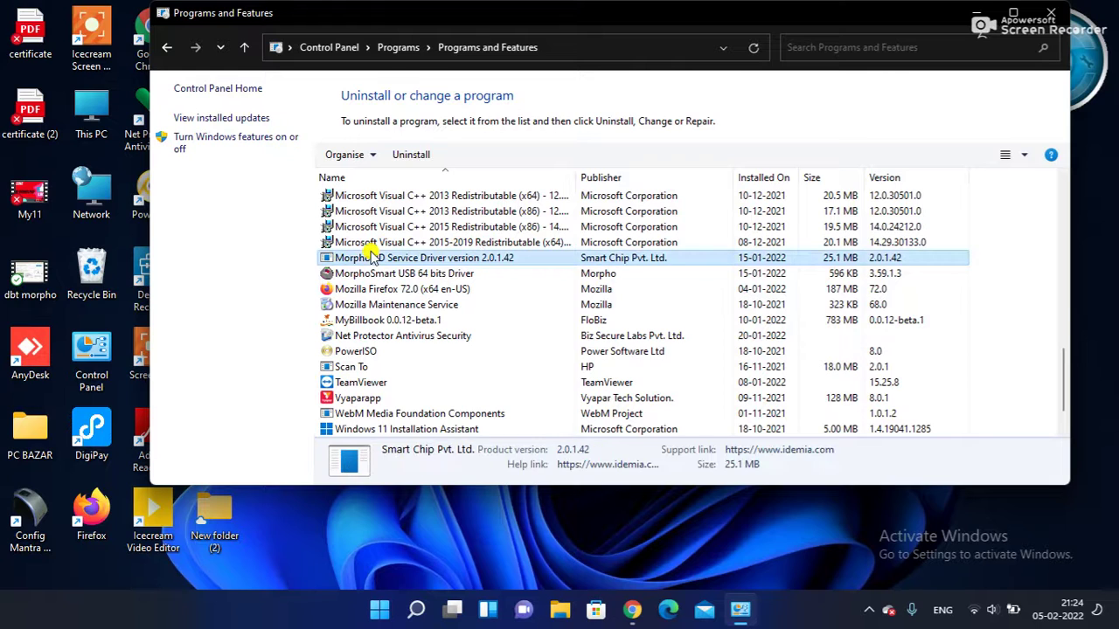
pyautogui.click(371, 274)
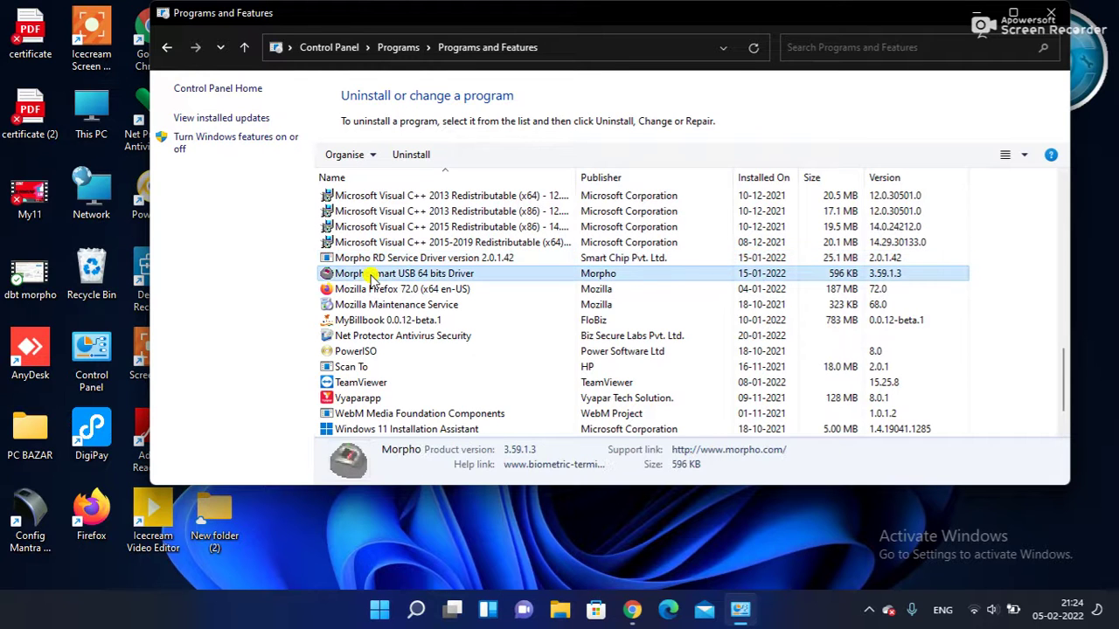
pyautogui.click(354, 260)
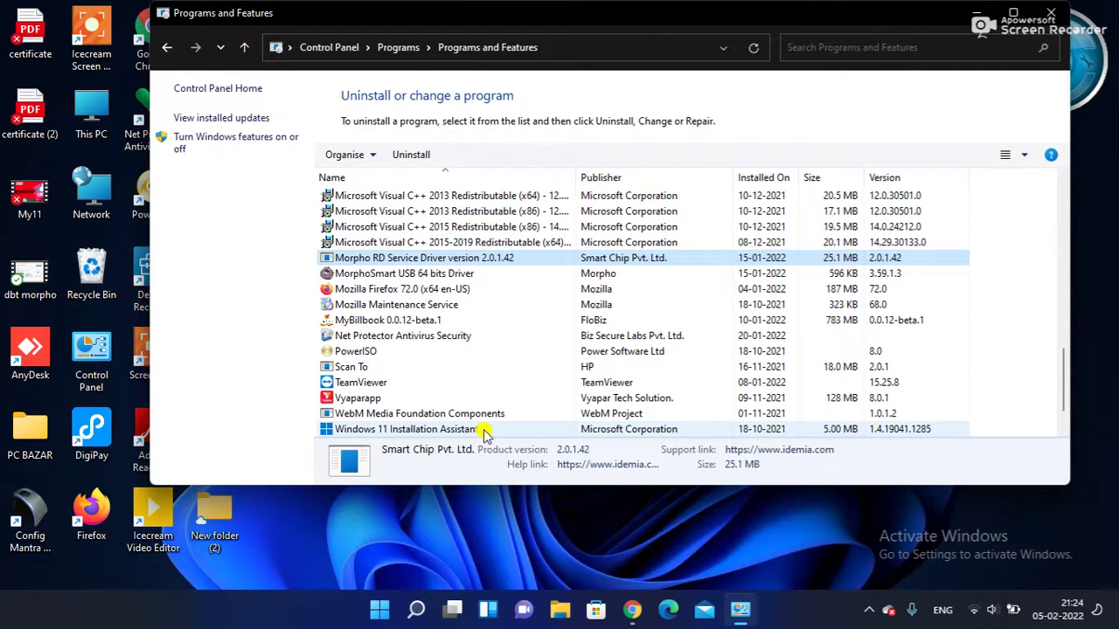
pyautogui.doubleClick(376, 259)
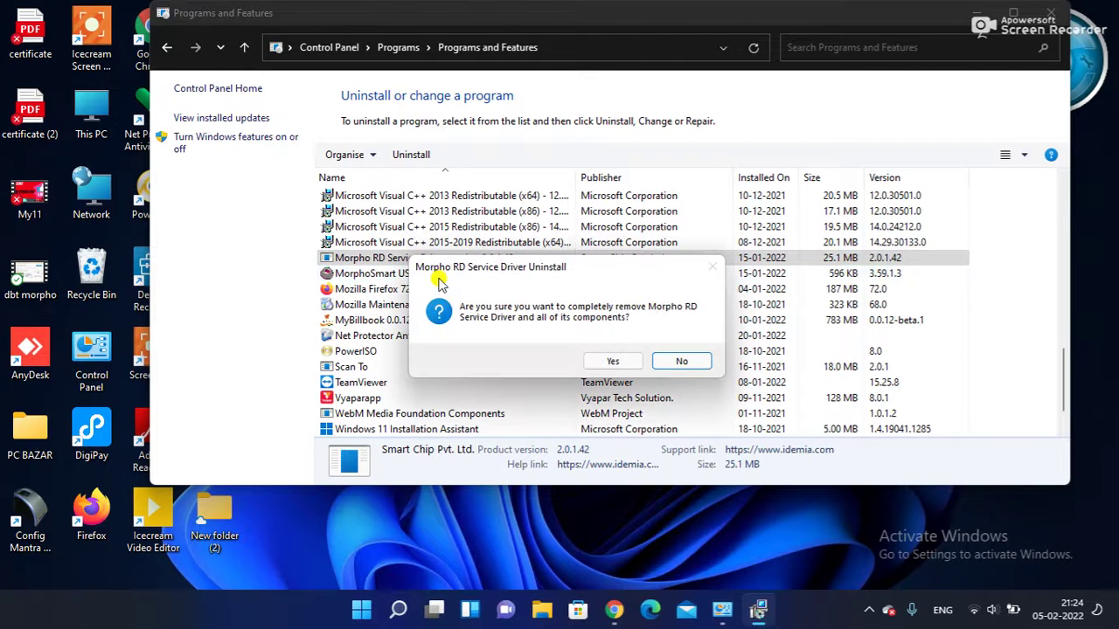
pyautogui.click(601, 359)
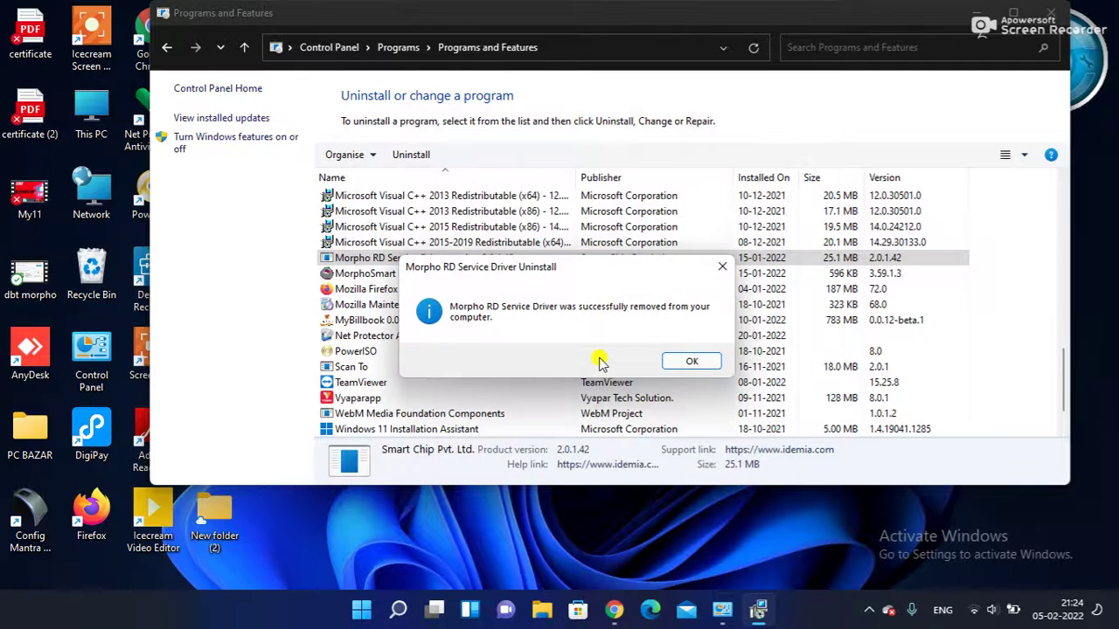
pyautogui.click(705, 363)
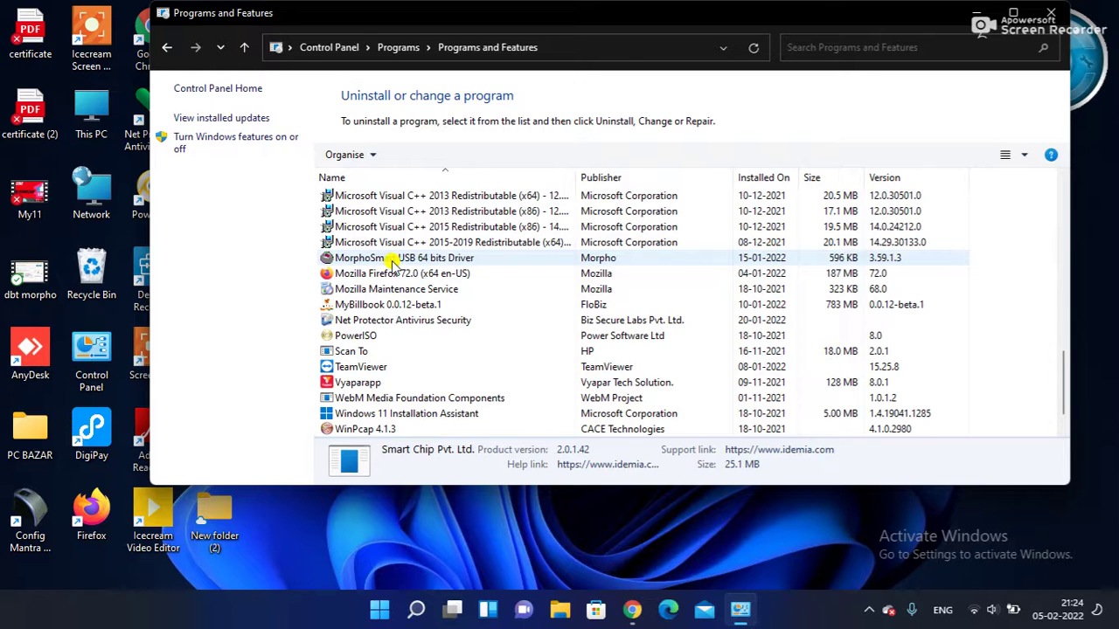
pyautogui.click(1046, 13)
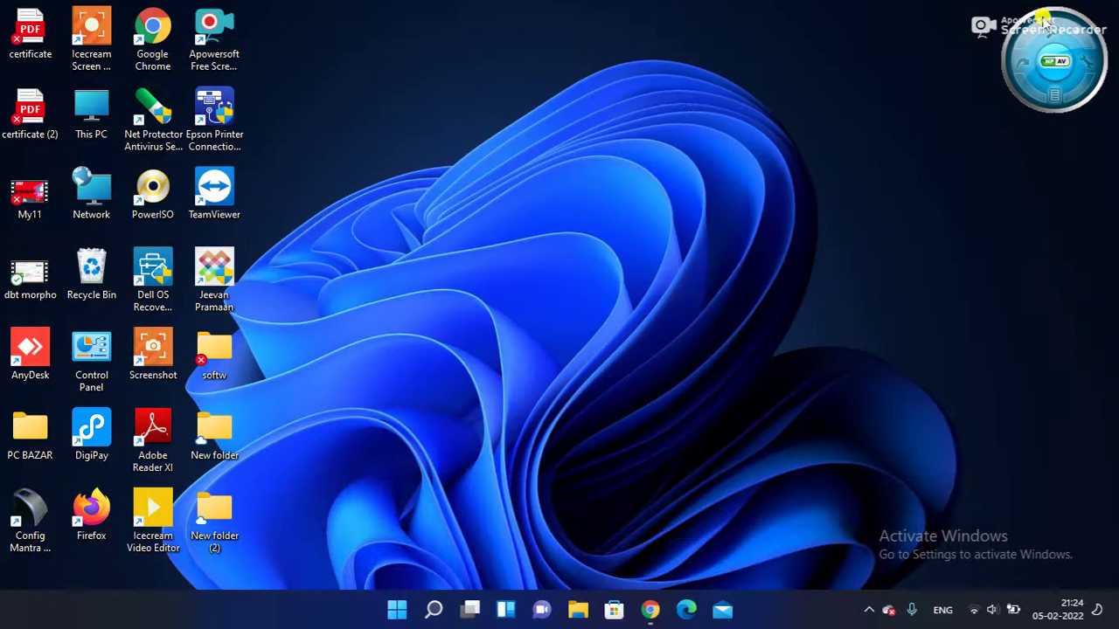
# Step: Refresh the desktop twice
pyautogui.rightClick(554, 115)
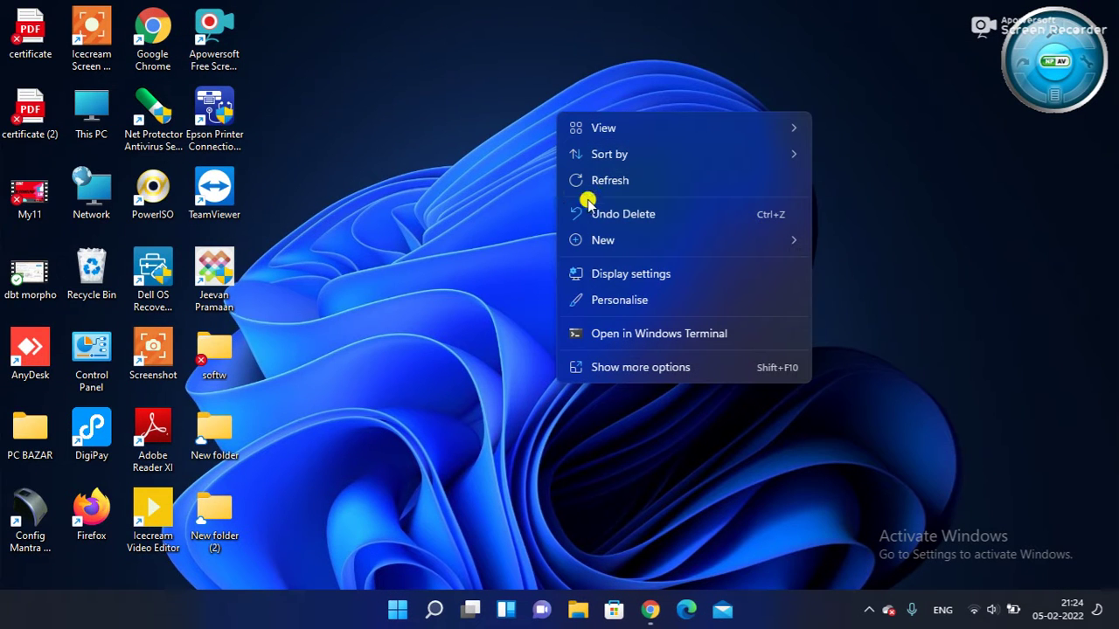
pyautogui.click(587, 188)
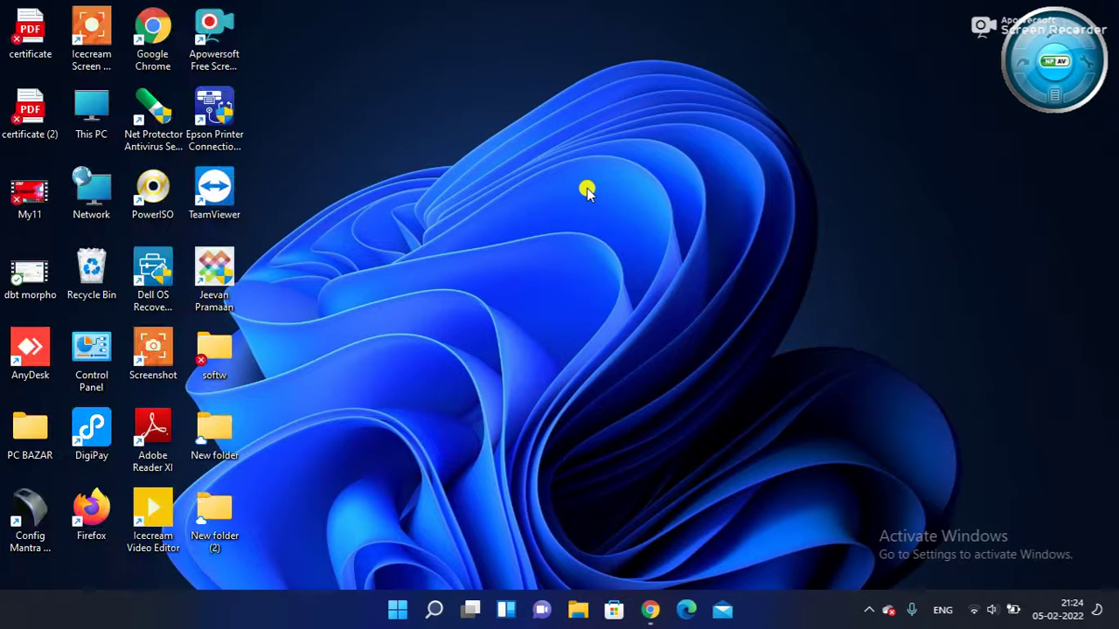
pyautogui.rightClick(447, 187)
pyautogui.click(479, 250)
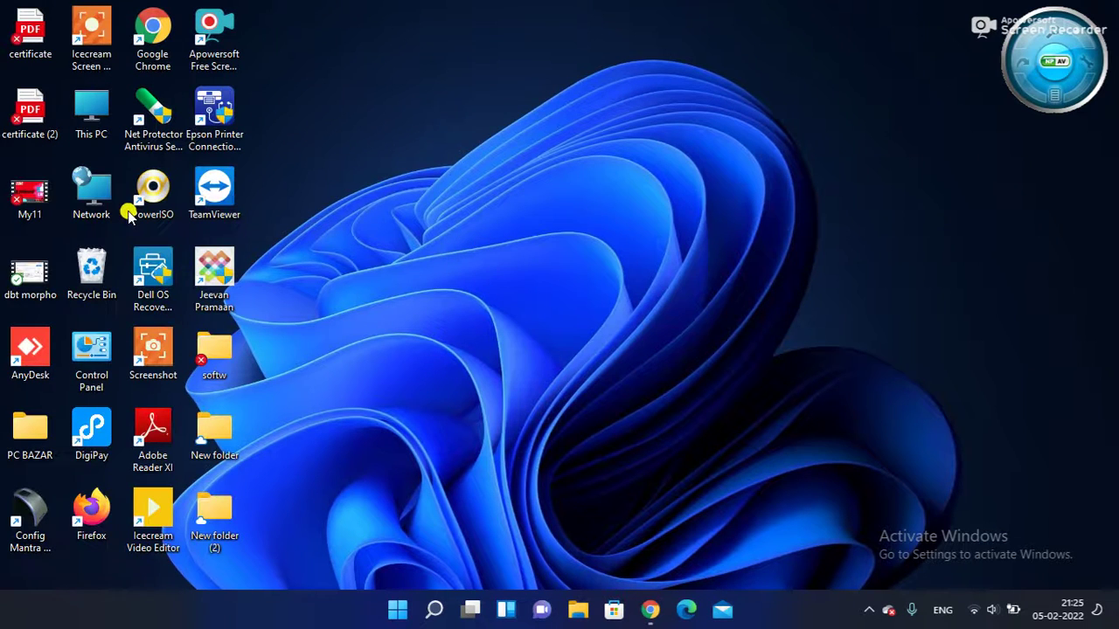
# Step: Check the devices under Universal Serial Bus controllers in Computer Management's Device Manager, and close Computer Management
pyautogui.rightClick(94, 104)
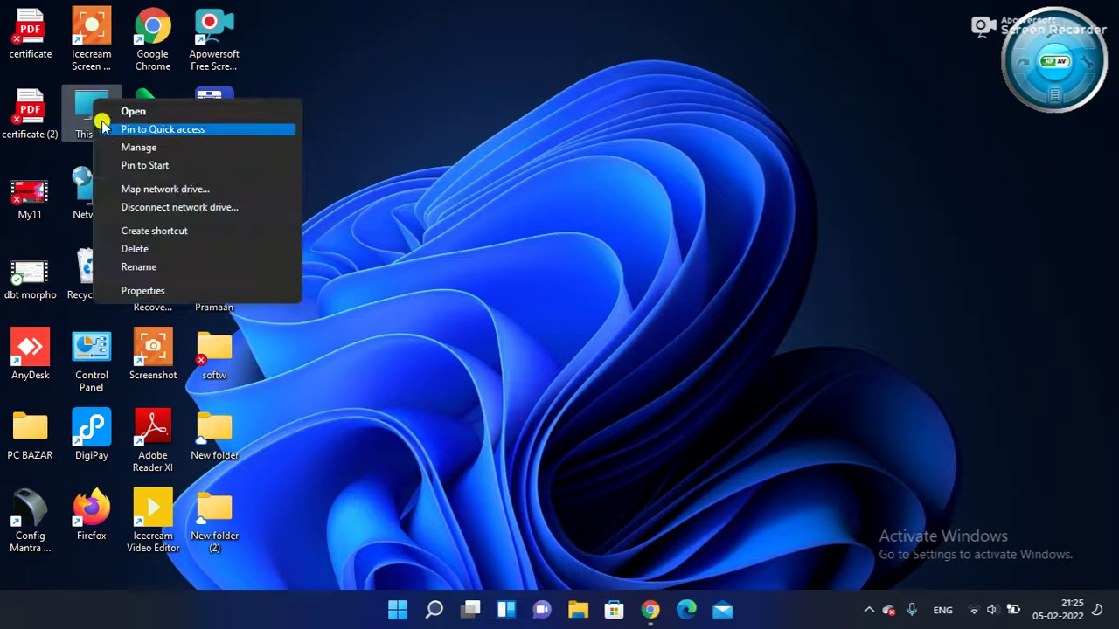
pyautogui.click(149, 147)
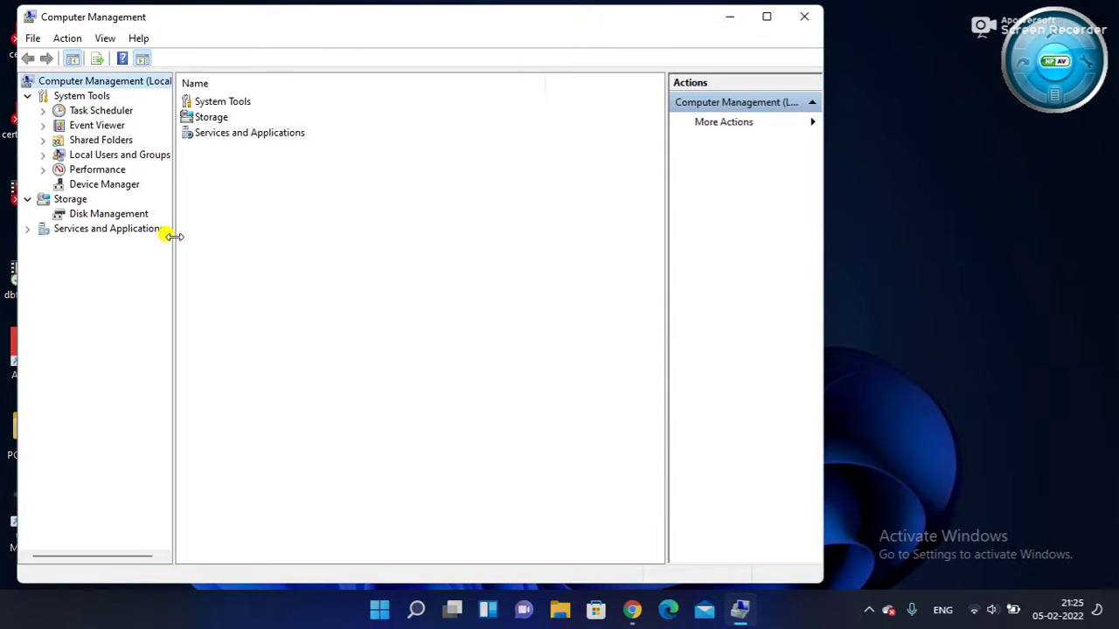
pyautogui.click(103, 186)
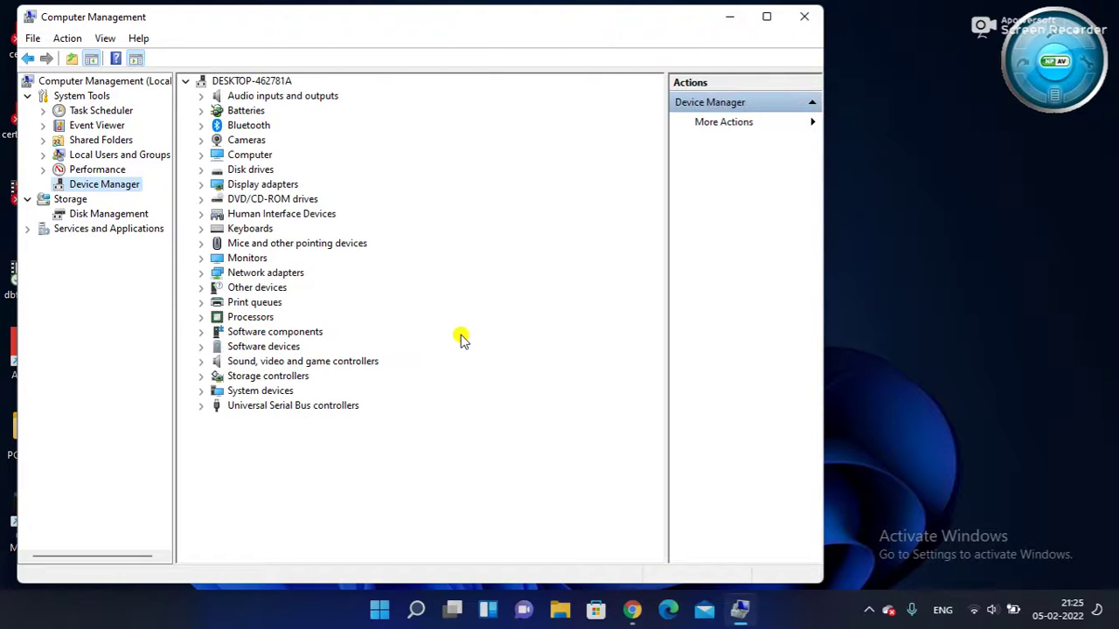
pyautogui.click(202, 407)
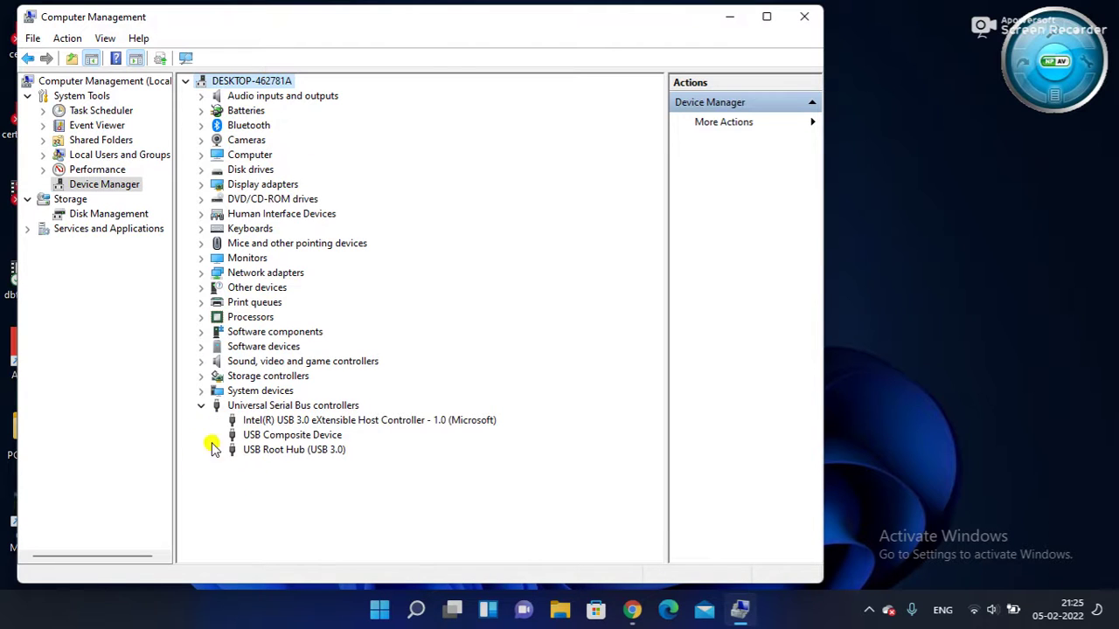
pyautogui.click(201, 406)
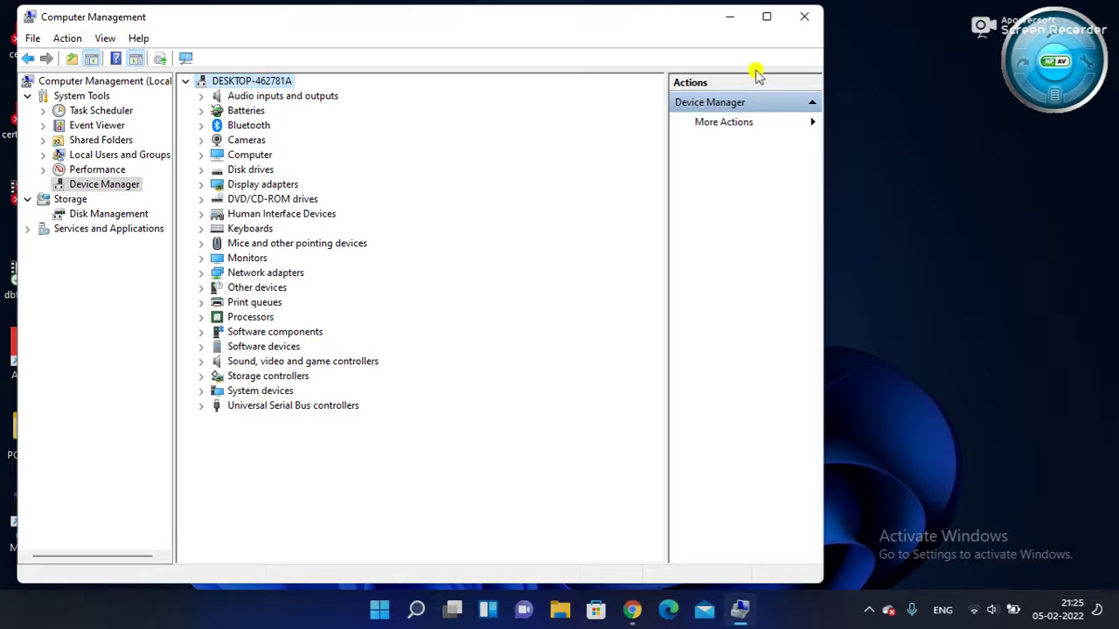
pyautogui.click(804, 17)
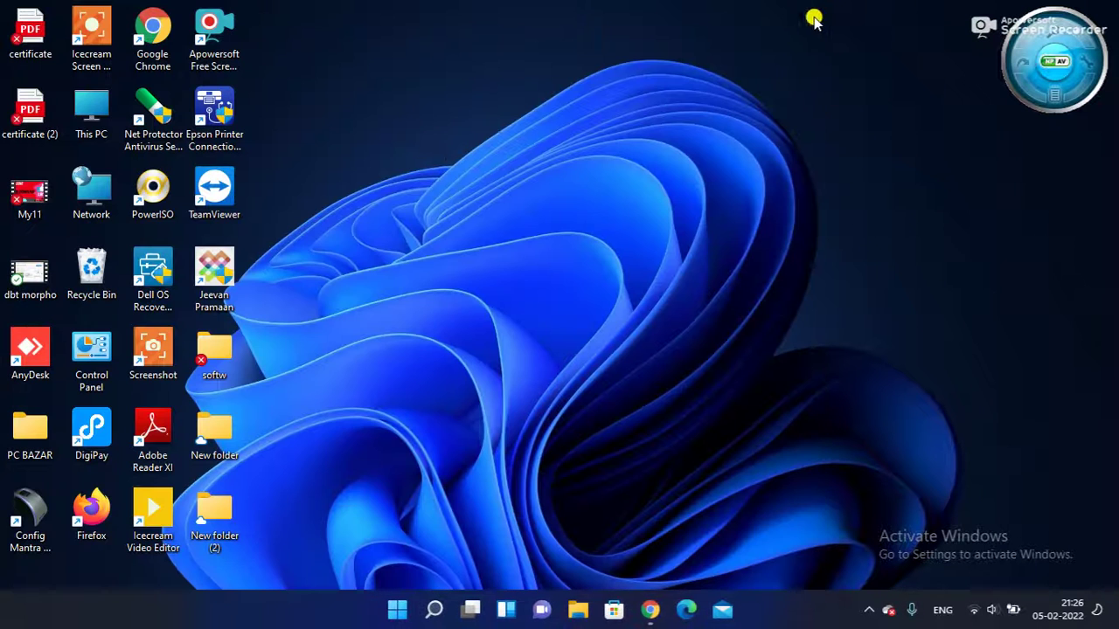
# Step: Refresh the desktop two more times
pyautogui.rightClick(283, 203)
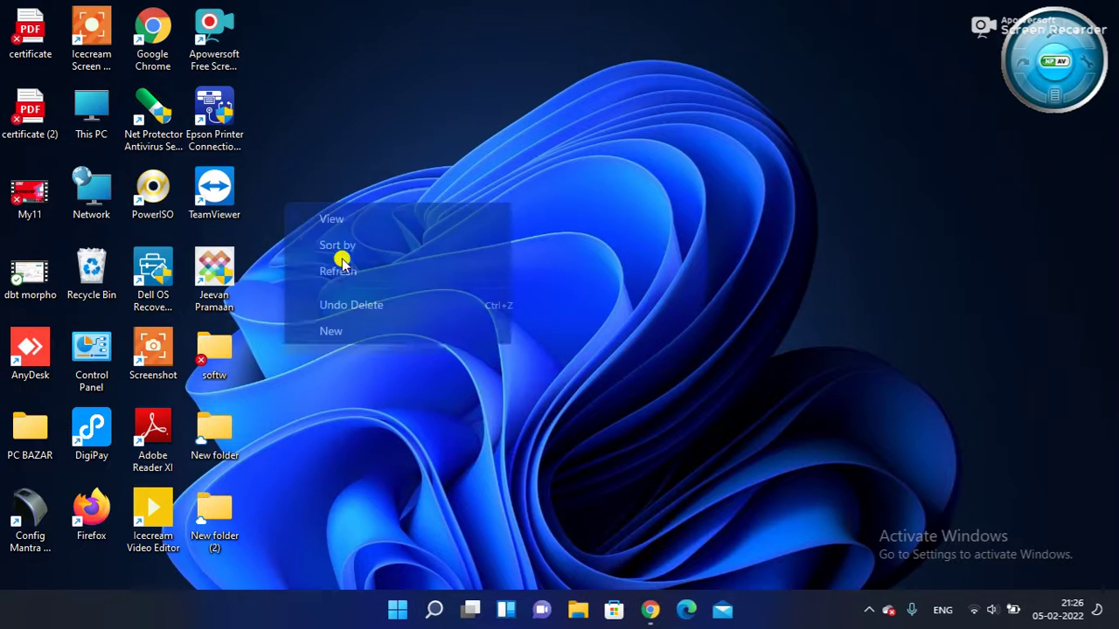
pyautogui.click(351, 272)
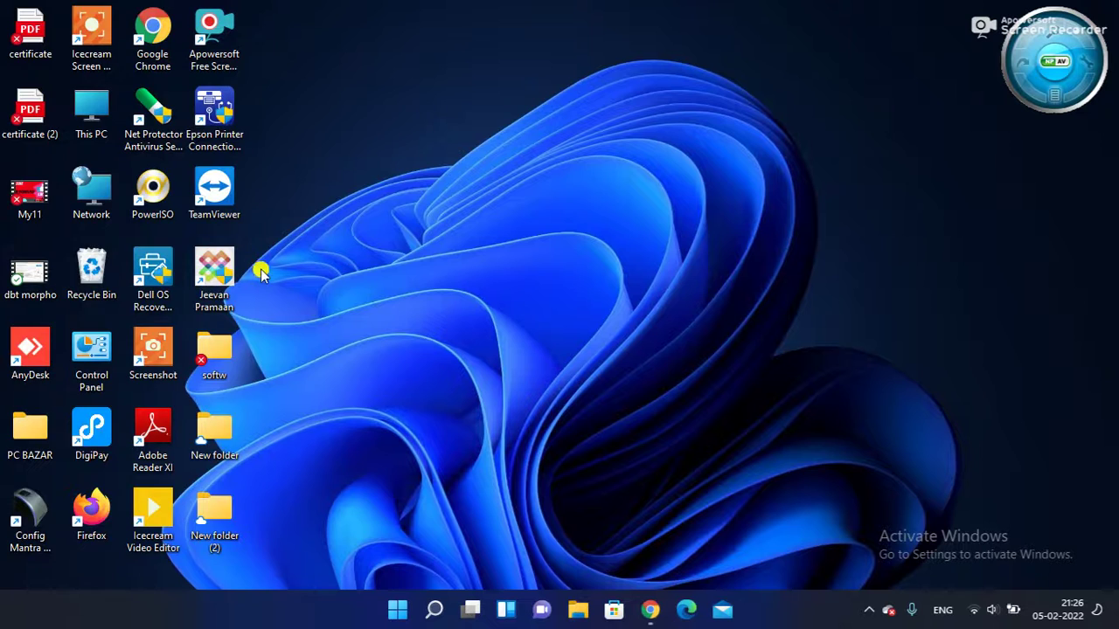
pyautogui.rightClick(261, 232)
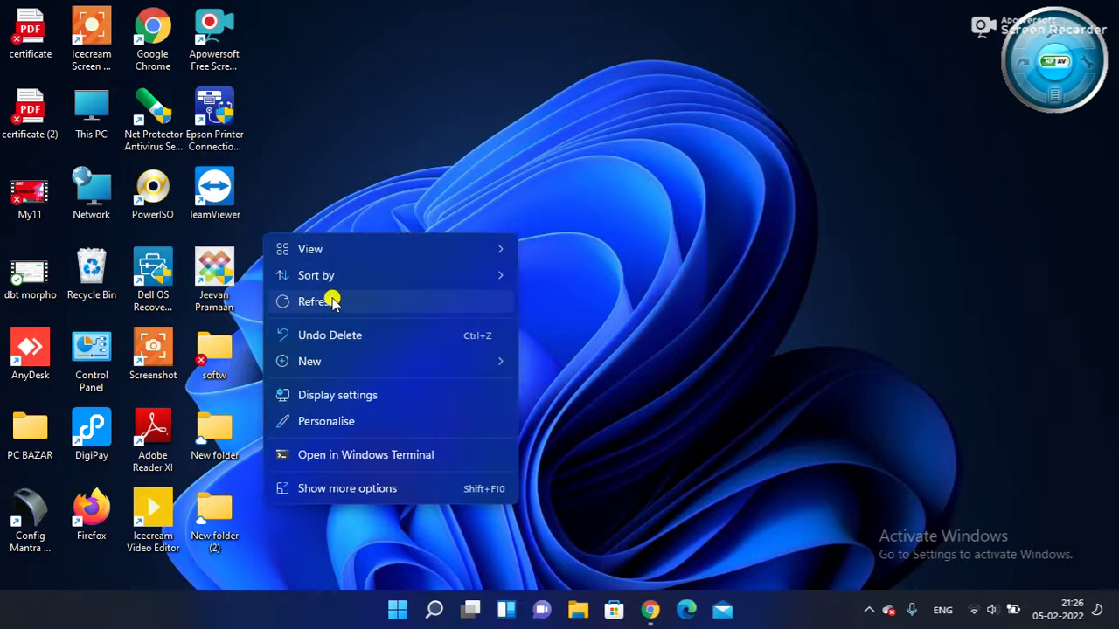
pyautogui.click(331, 299)
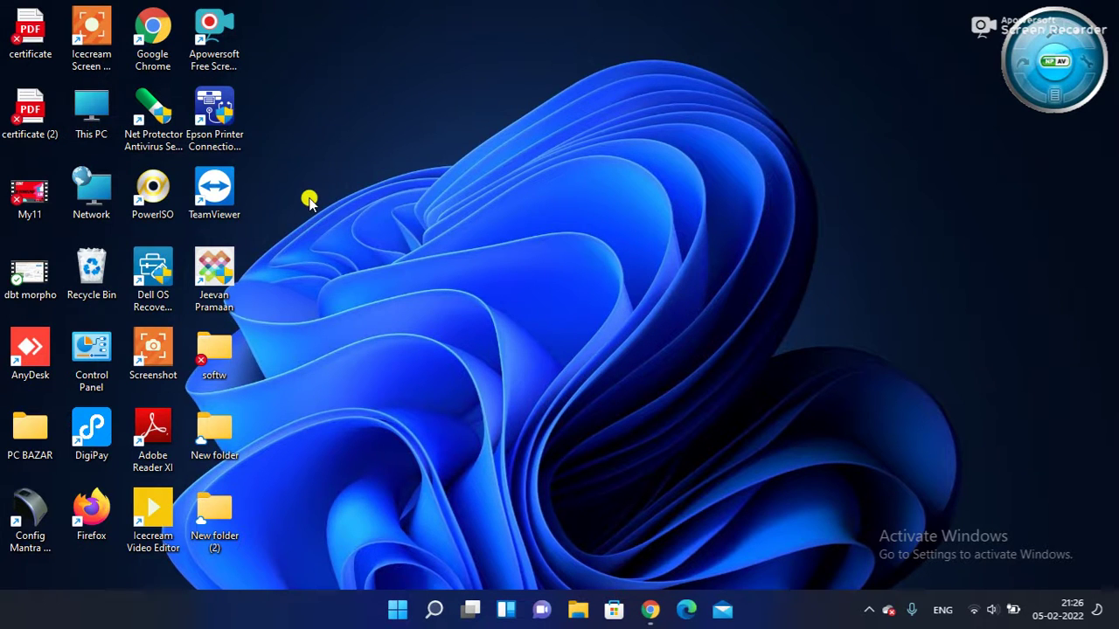
# Step: Delete the MORPHORDLOG folder from Local Disk (C:)
pyautogui.doubleClick(88, 112)
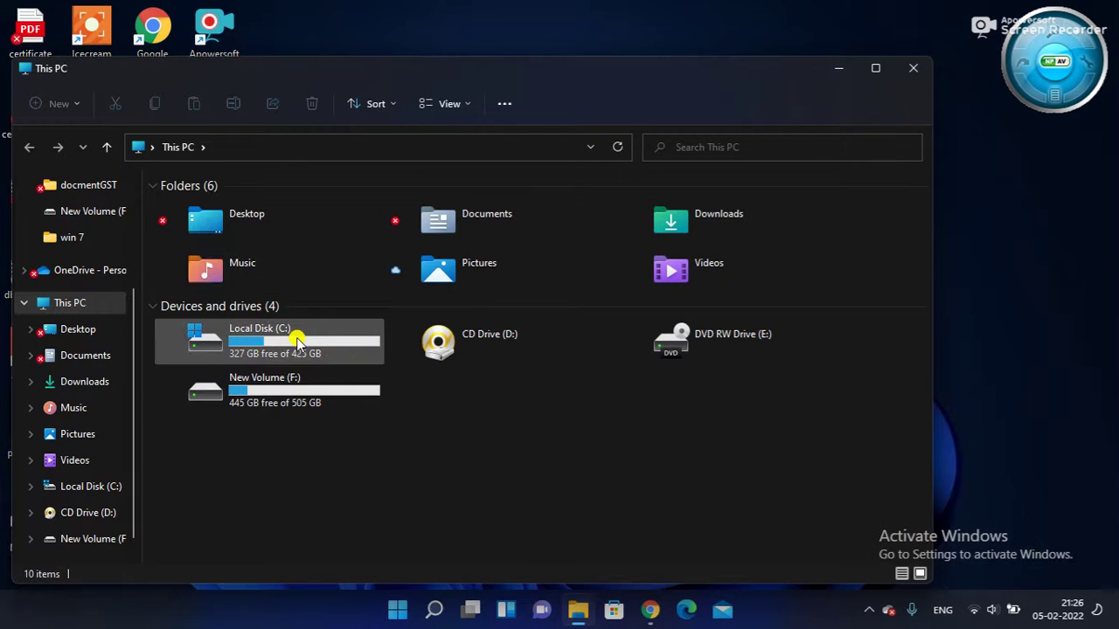
pyautogui.doubleClick(297, 341)
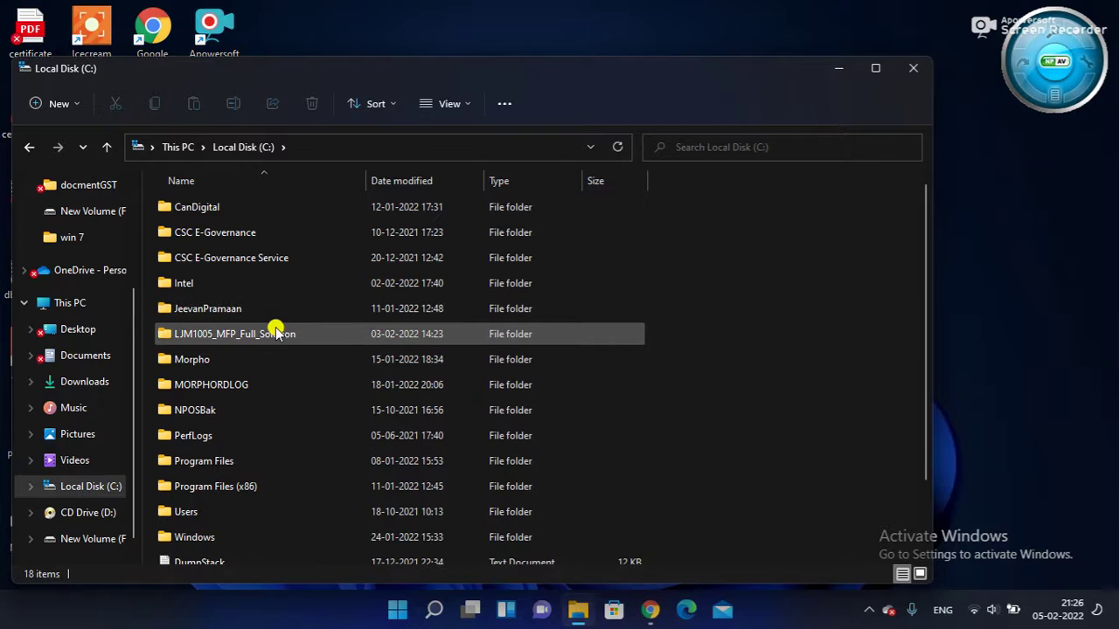
pyautogui.click(240, 389)
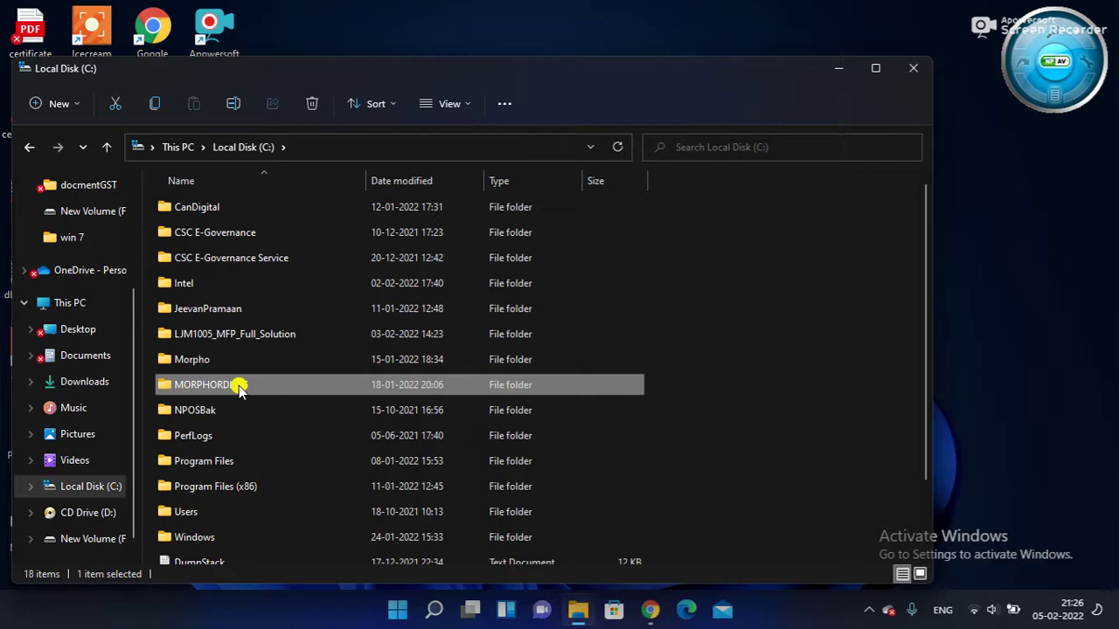
pyautogui.press('Delete')
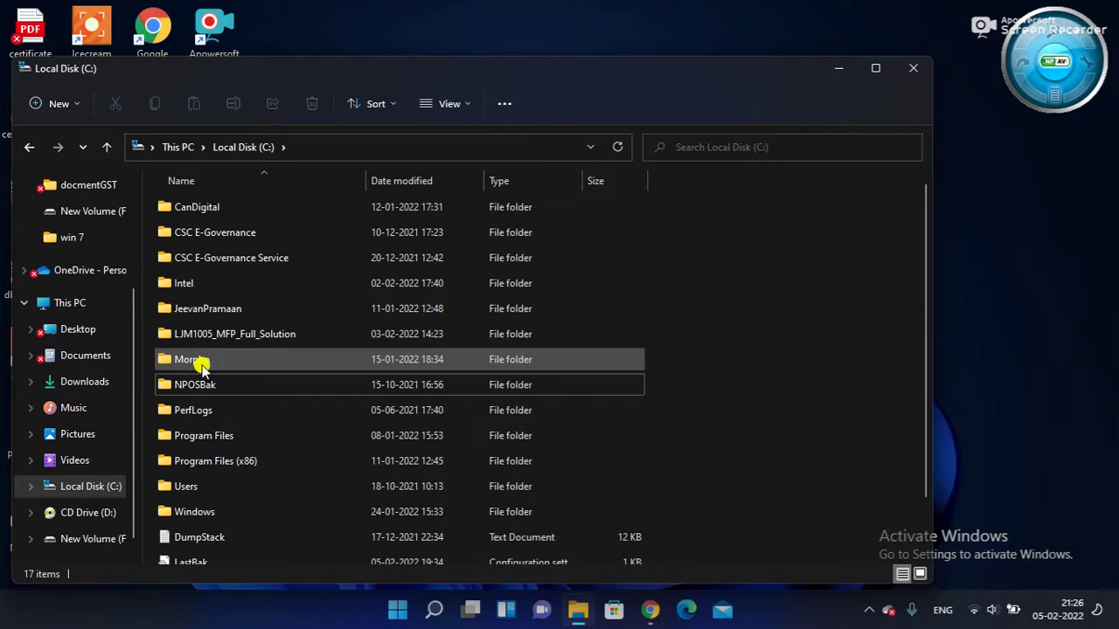
# Step: Examine the contents of the Morpho folder on Local Disk (C:), return to the drive's root and close File Explorer
pyautogui.click(202, 365)
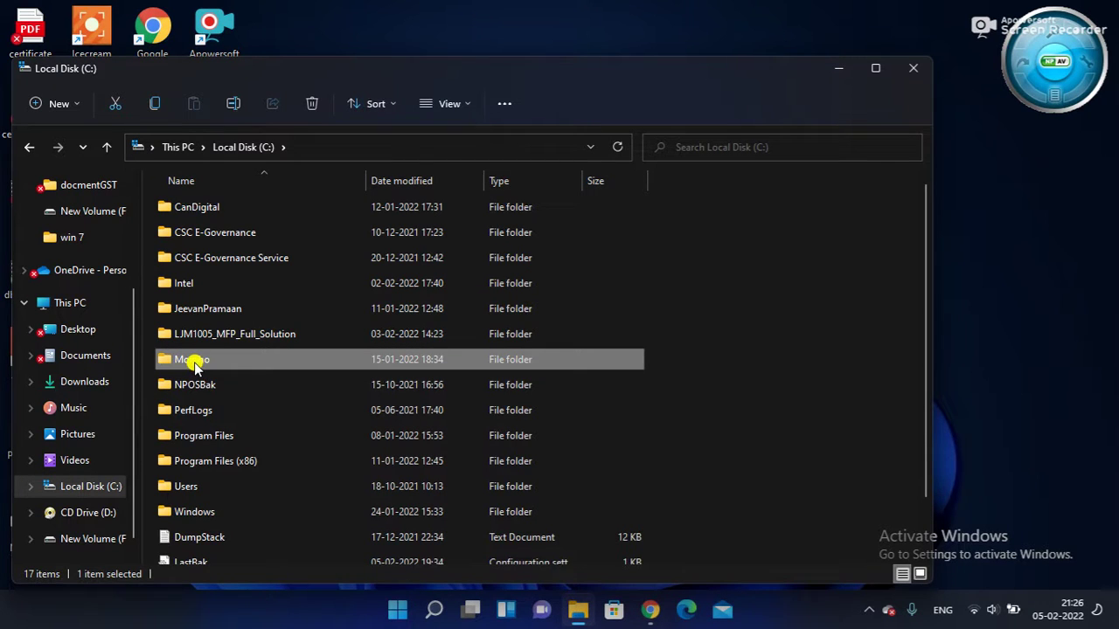
pyautogui.doubleClick(194, 365)
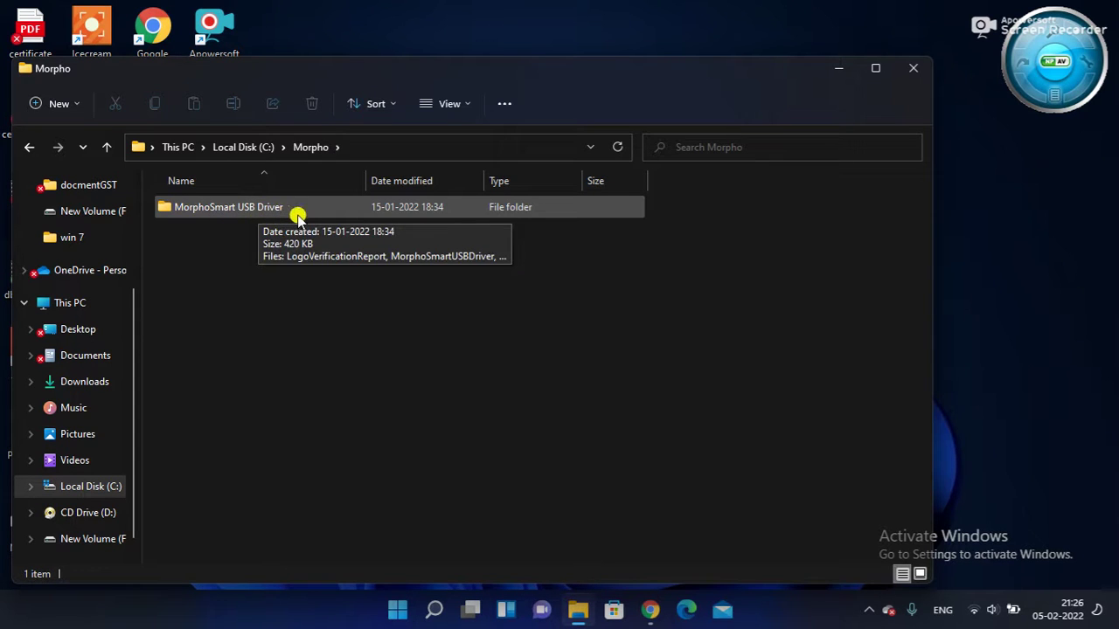
pyautogui.click(108, 150)
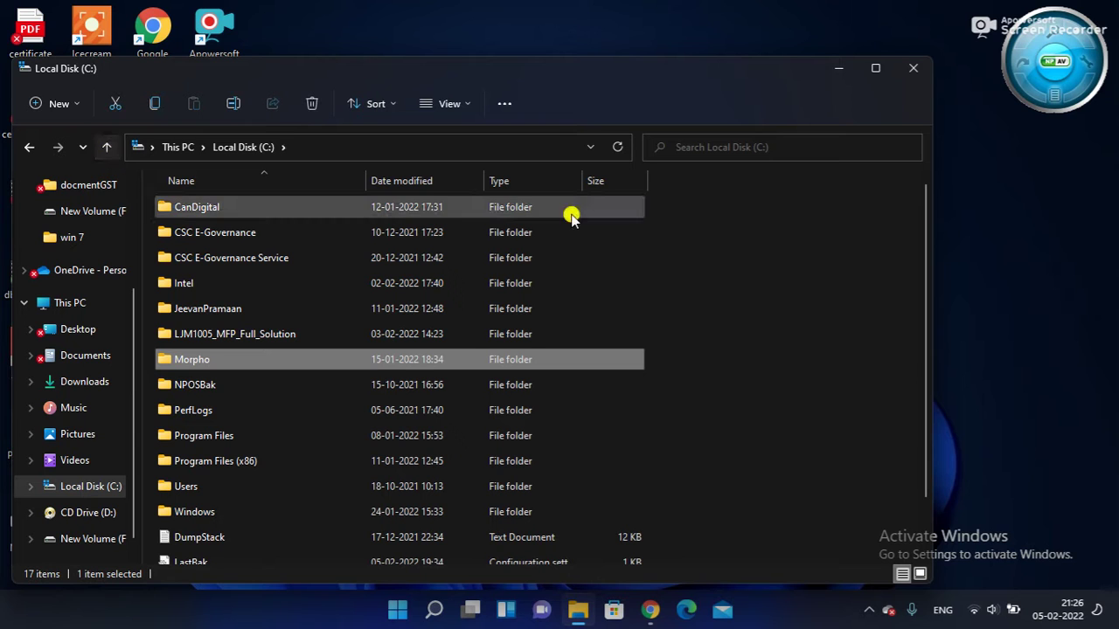
pyautogui.click(912, 68)
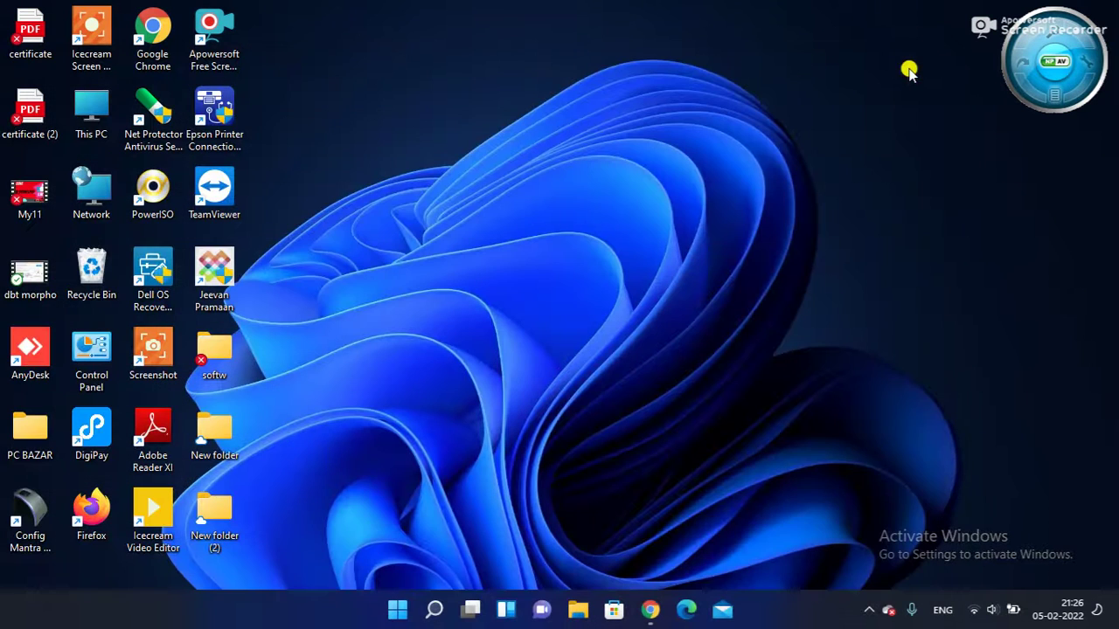
# Step: Refresh the desktop, switch to Chrome and search Google for "rd service" in a new tab
pyautogui.rightClick(271, 253)
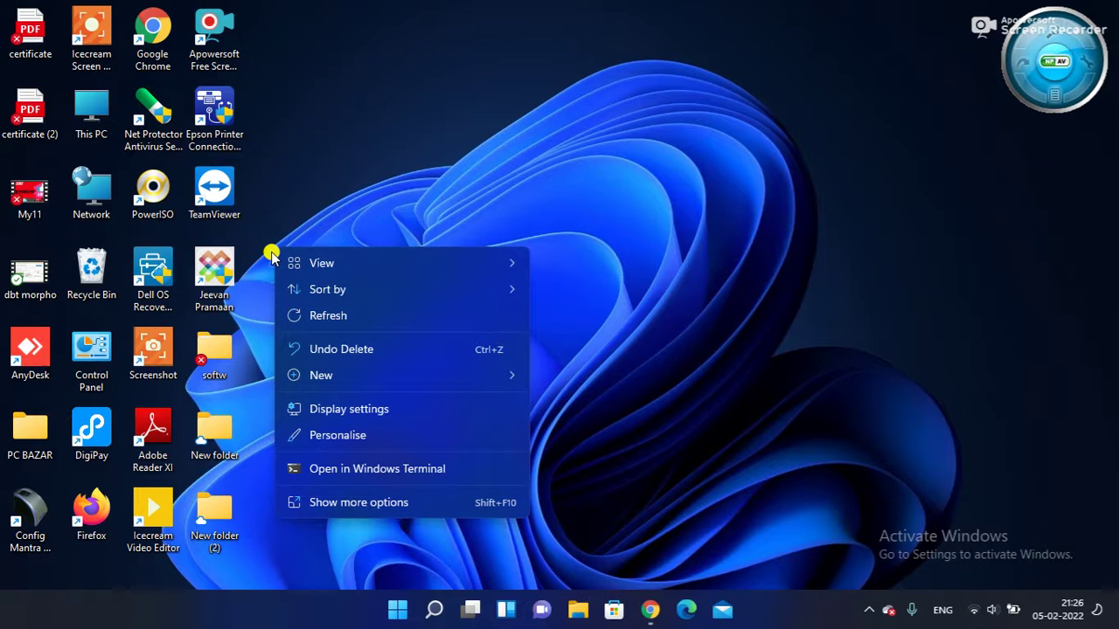
pyautogui.click(362, 314)
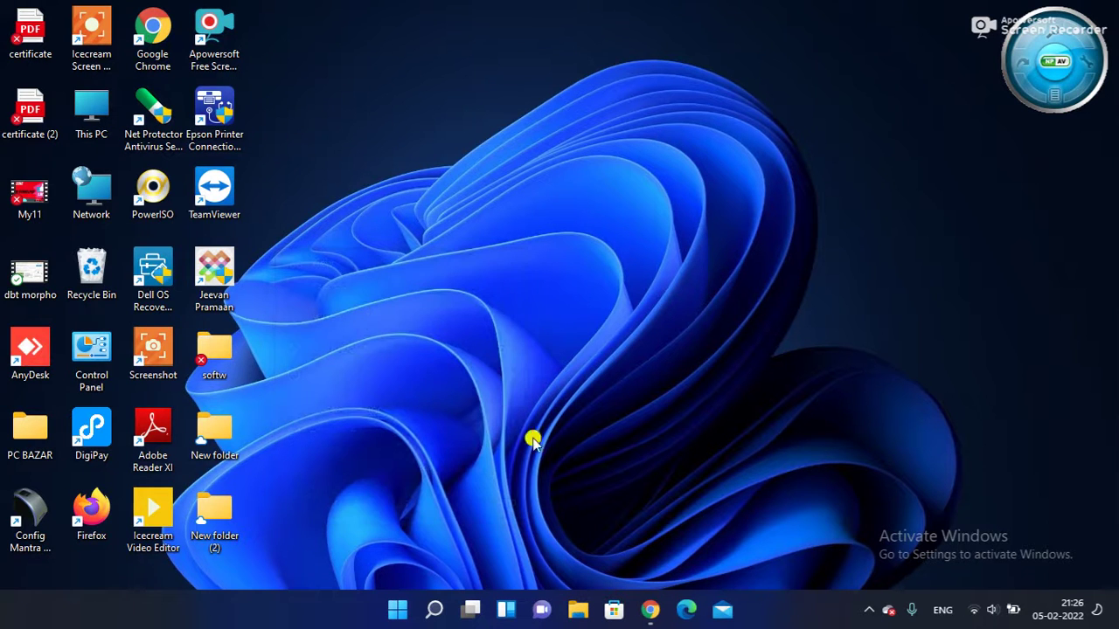
pyautogui.click(651, 610)
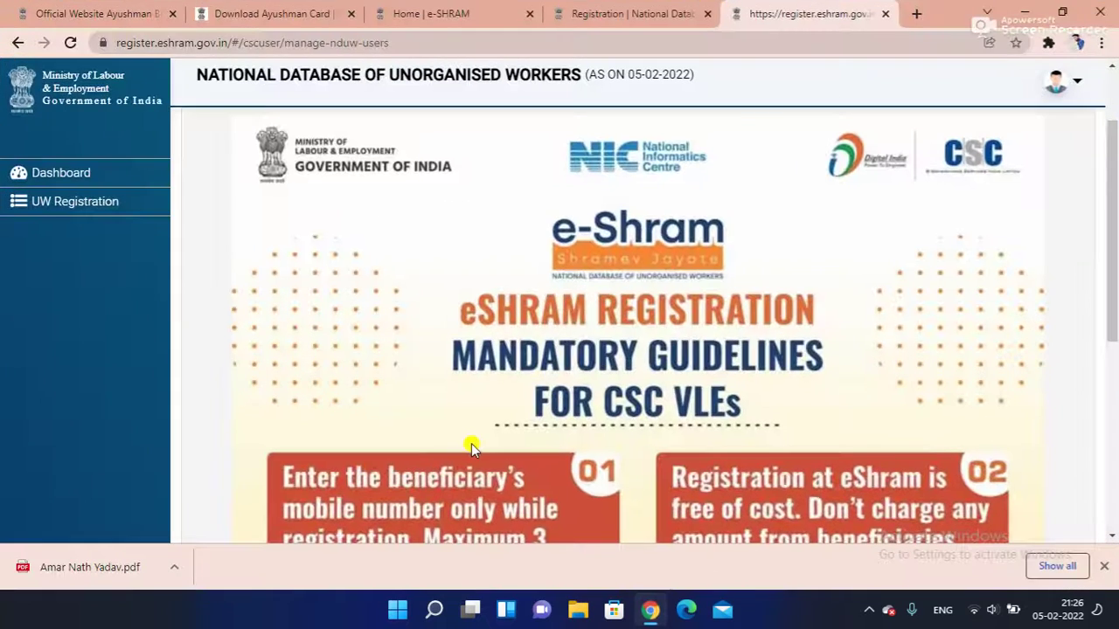
pyautogui.click(917, 14)
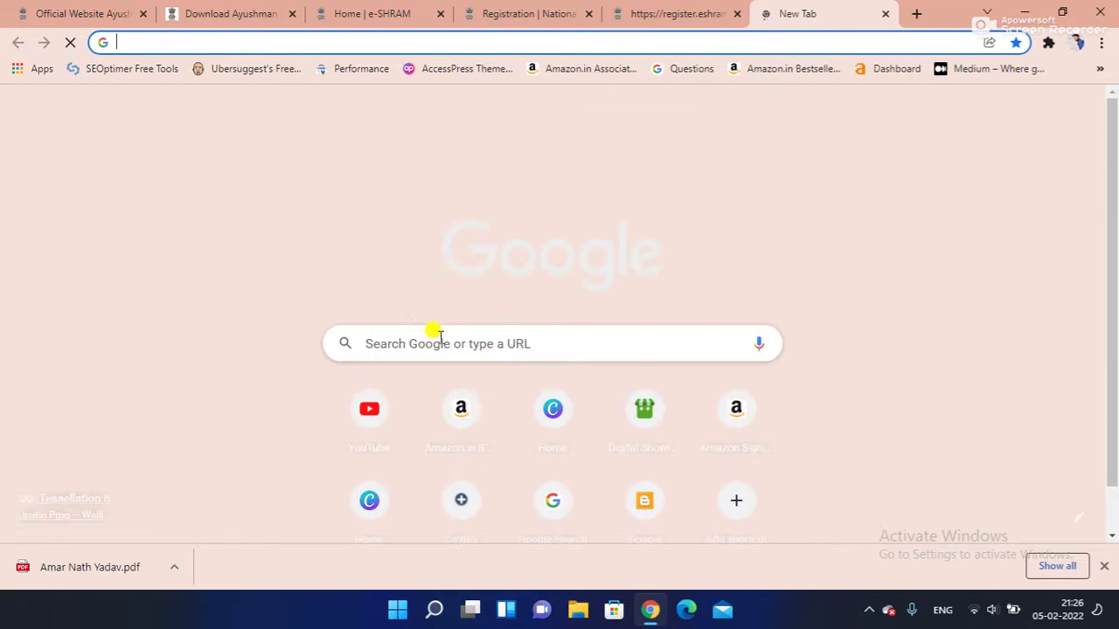
pyautogui.click(437, 343)
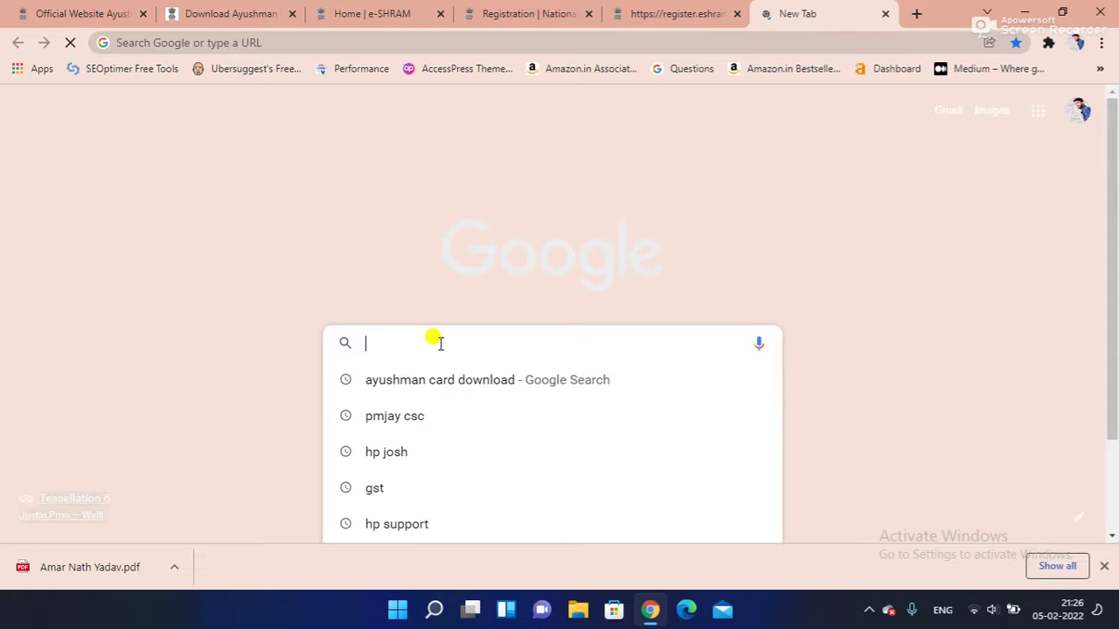
pyautogui.write('rd')
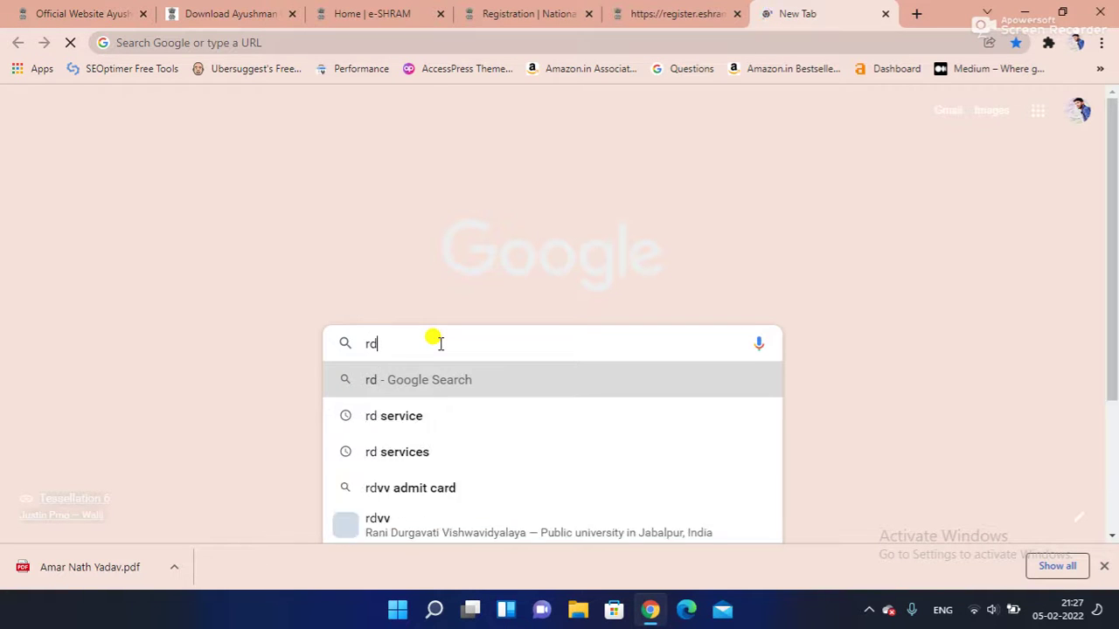
pyautogui.click(425, 416)
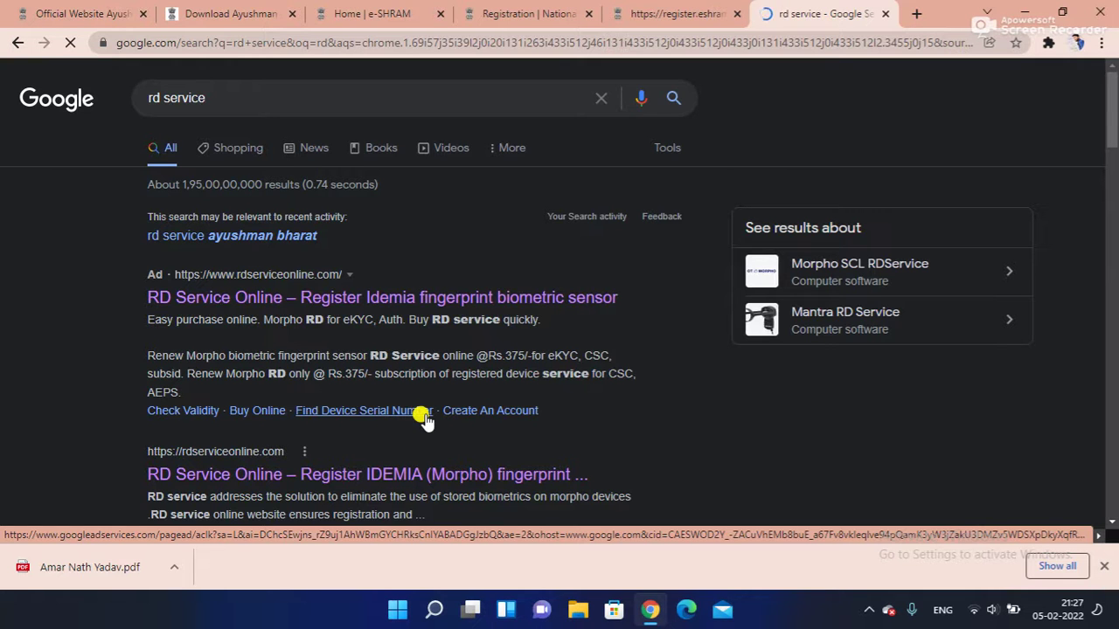
# Step: Download the Windows HTTP RD Service driver archive from rdserviceonline.com and show the downloaded file in its folder
pyautogui.scroll(-1, 425, 418)
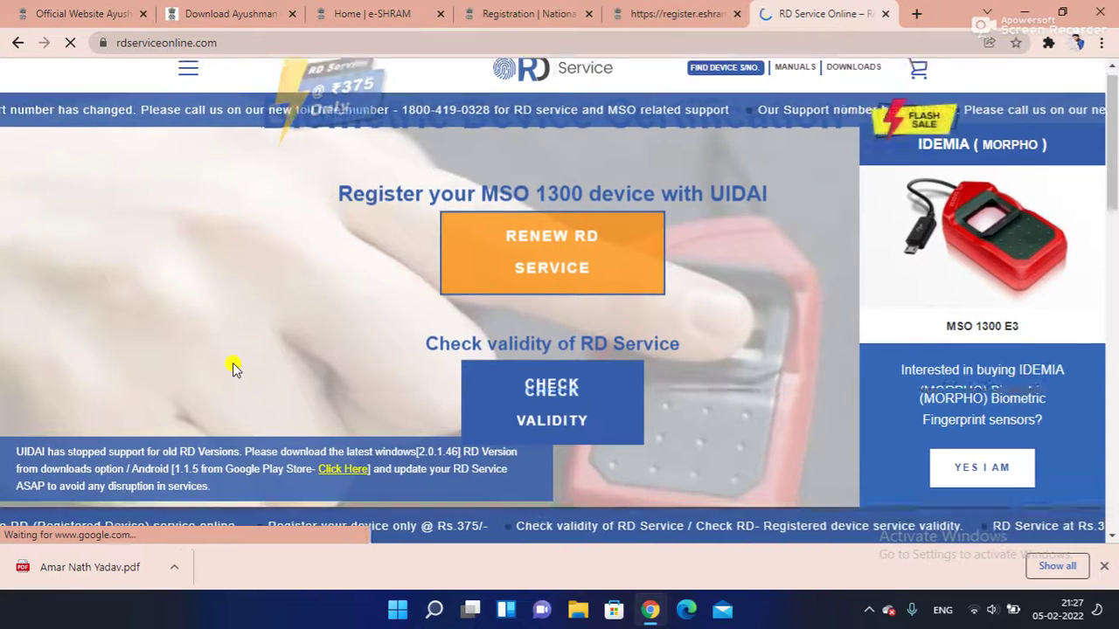
pyautogui.scroll(-2, 233, 367)
pyautogui.scroll(2, 288, 336)
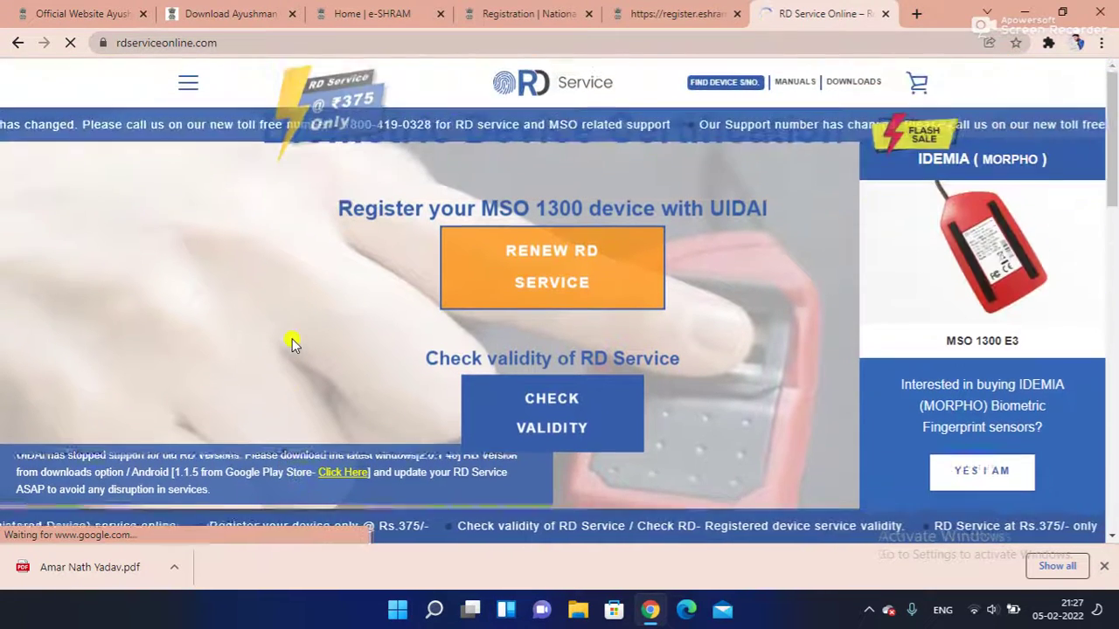
pyautogui.moveTo(852, 86)
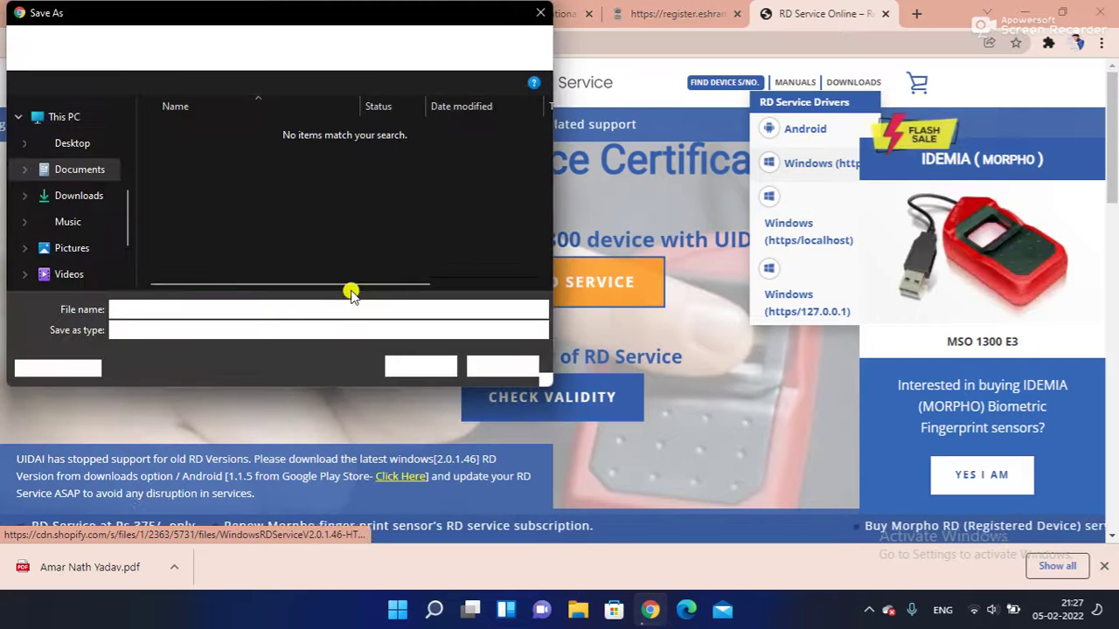
pyautogui.click(408, 366)
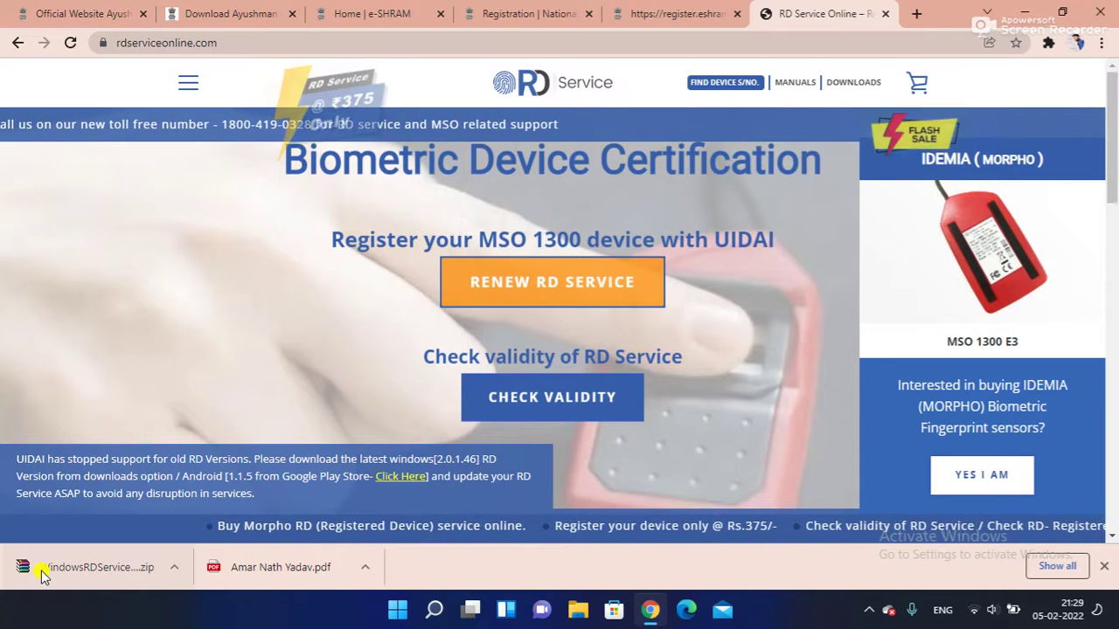
pyautogui.click(175, 569)
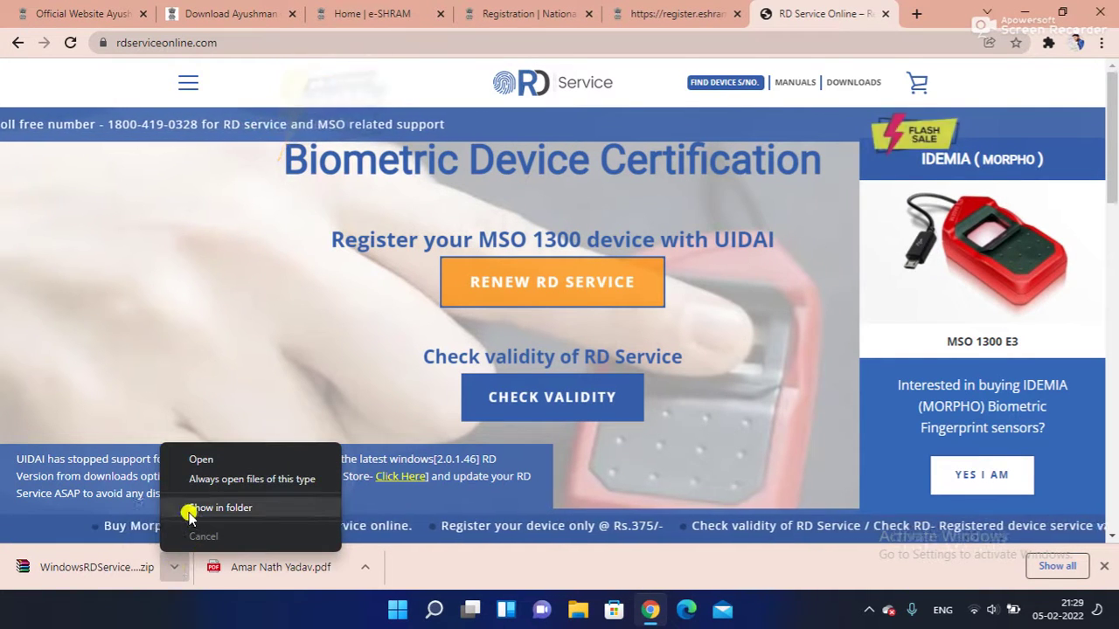
pyautogui.click(230, 516)
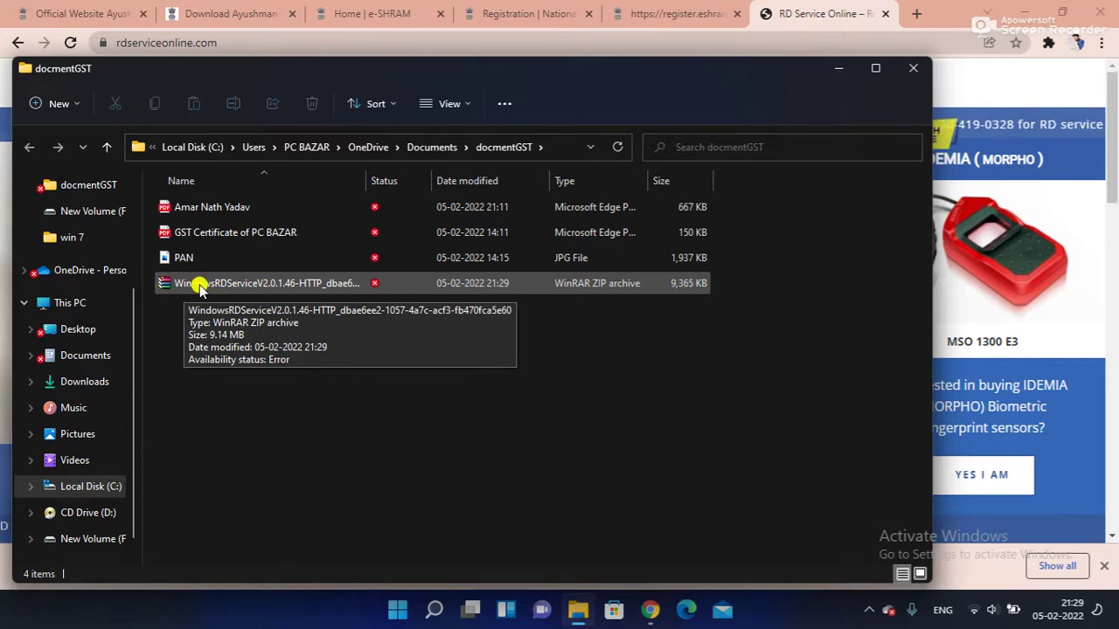
# Step: Extract the WindowsRDServiceV2.0.1.46-HTTP archive to the suggested folder in docmentGST and close the extracted files' window
pyautogui.click(199, 283)
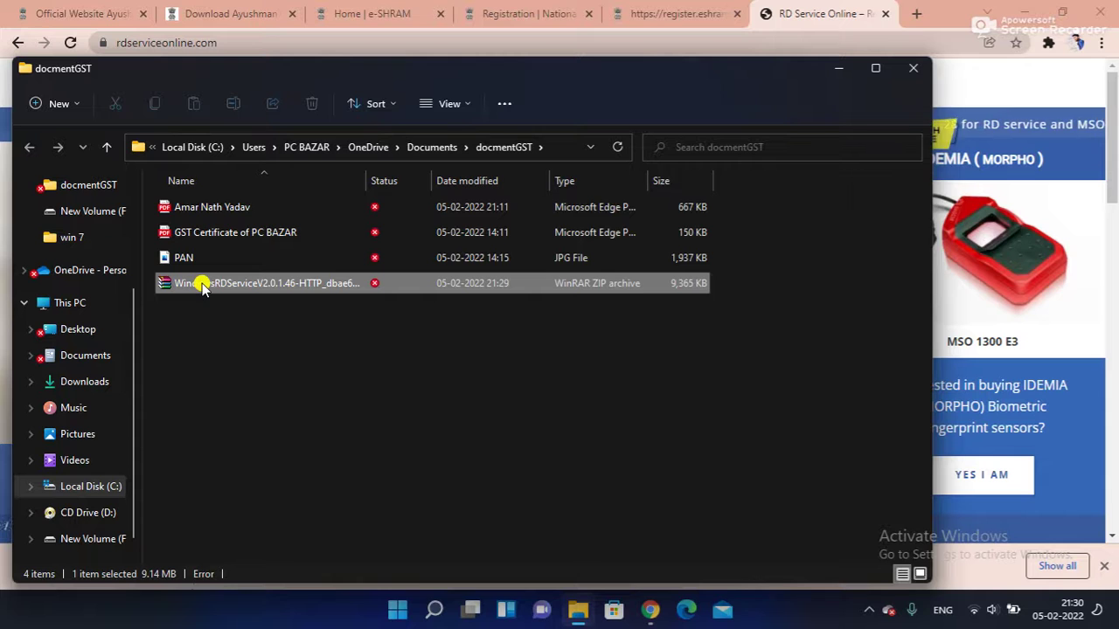
pyautogui.doubleClick(200, 283)
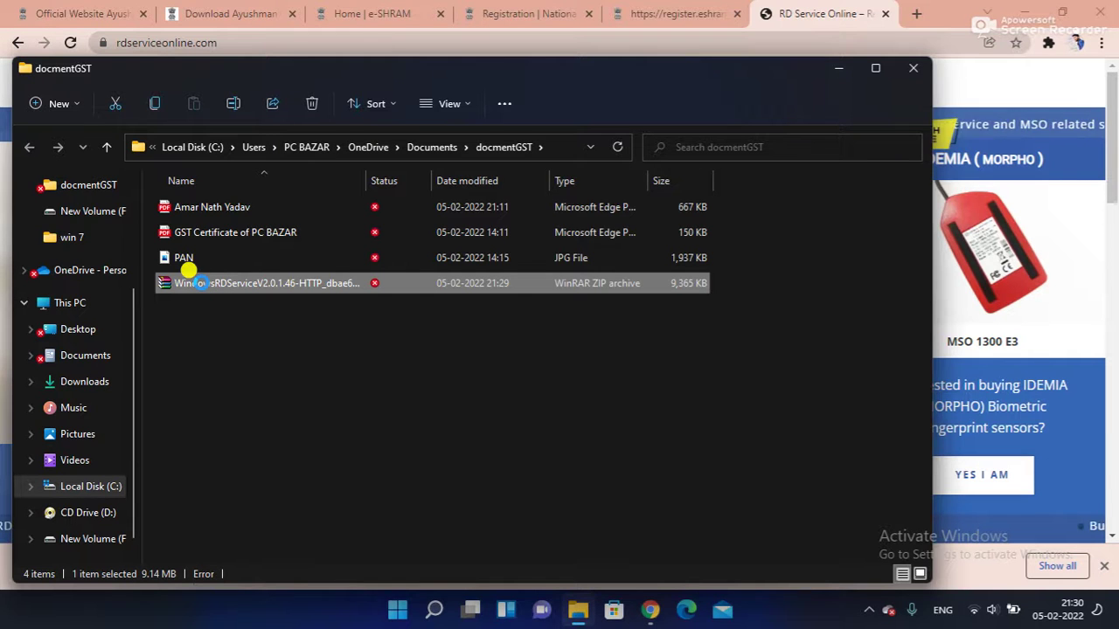
pyautogui.rightClick(231, 284)
pyautogui.moveTo(251, 287)
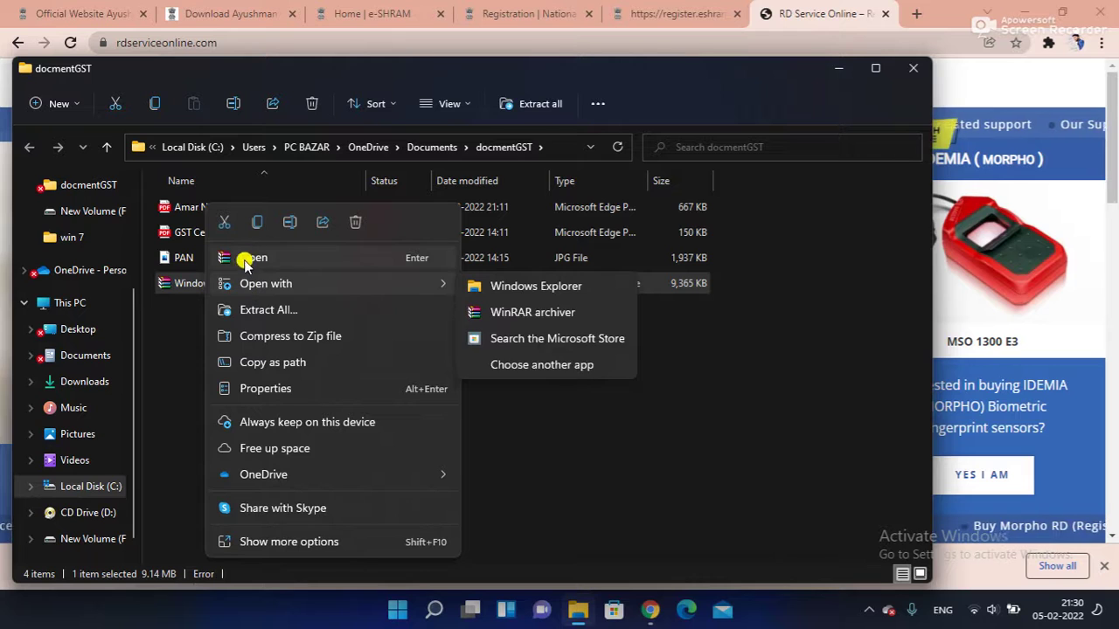
pyautogui.click(275, 310)
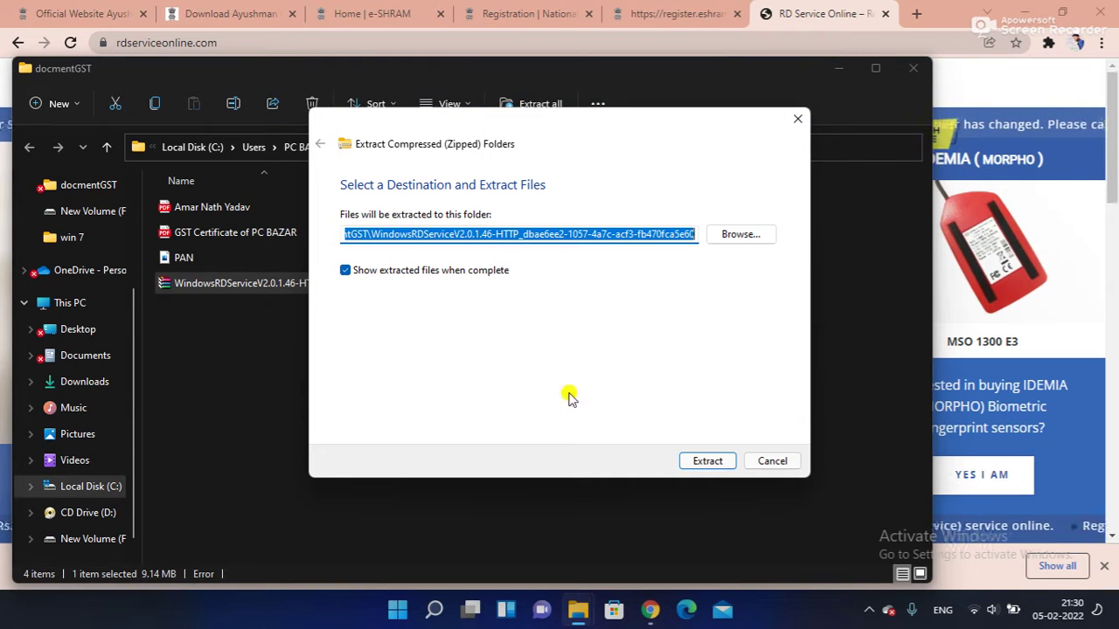
pyautogui.click(715, 463)
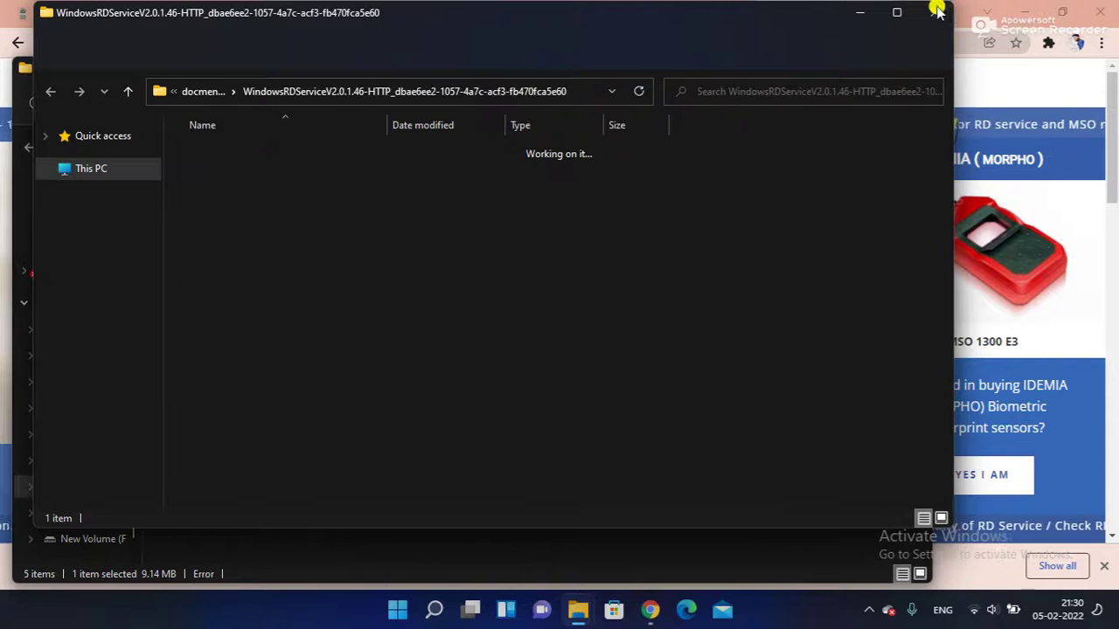
pyautogui.click(934, 11)
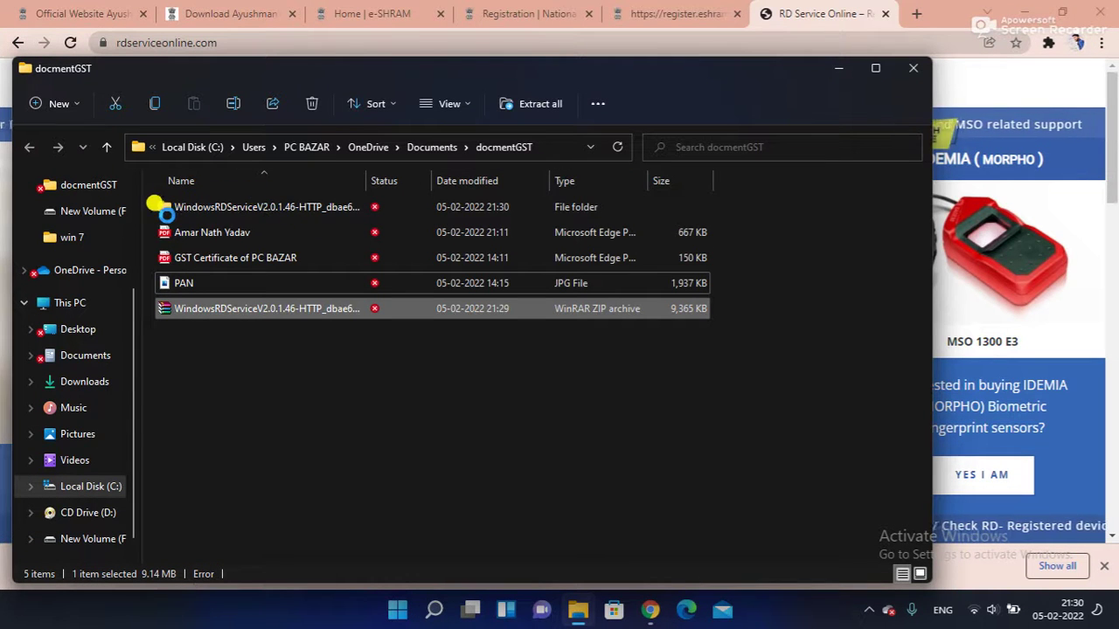
# Step: Open the extracted RD Service folder in docmentGST and its WindowsRDServiceV2.0.1.46-HTTP subfolder
pyautogui.doubleClick(301, 207)
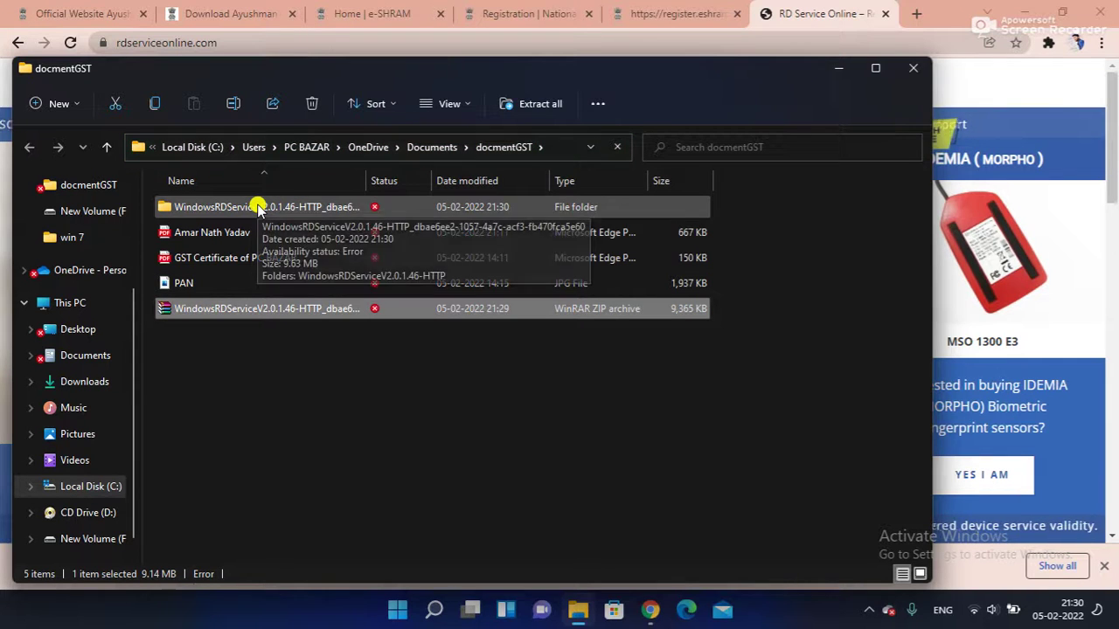
pyautogui.click(255, 206)
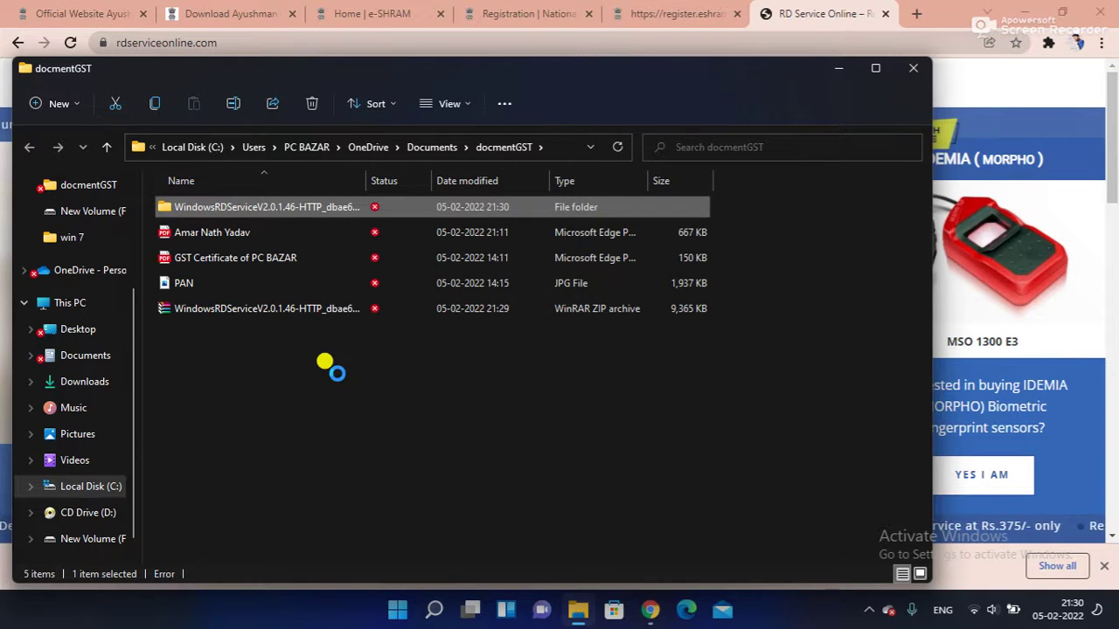
pyautogui.press('Return')
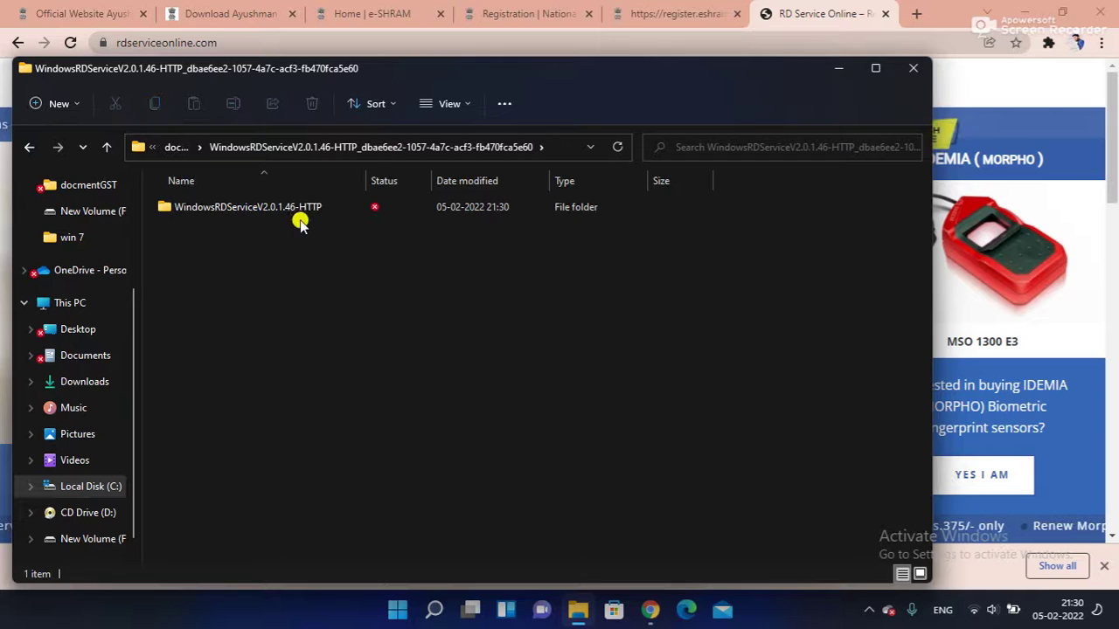
pyautogui.doubleClick(249, 207)
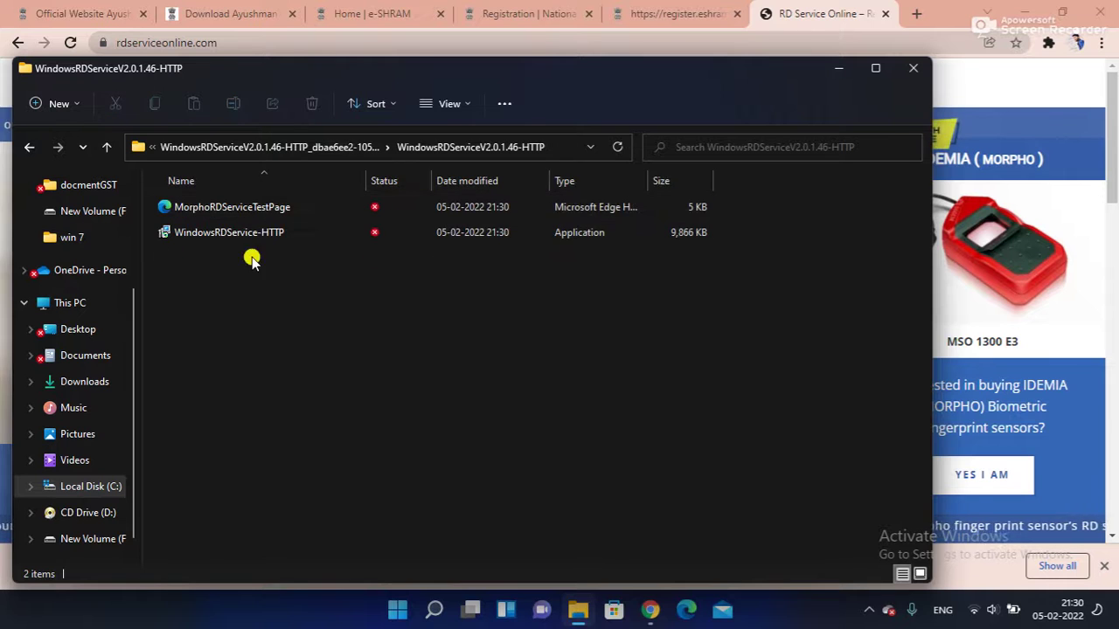
# Step: Install the Morpho RD Service Driver by running WindowsRDService-HTTP as administrator, and finish setup without restarting the computer now
pyautogui.click(207, 235)
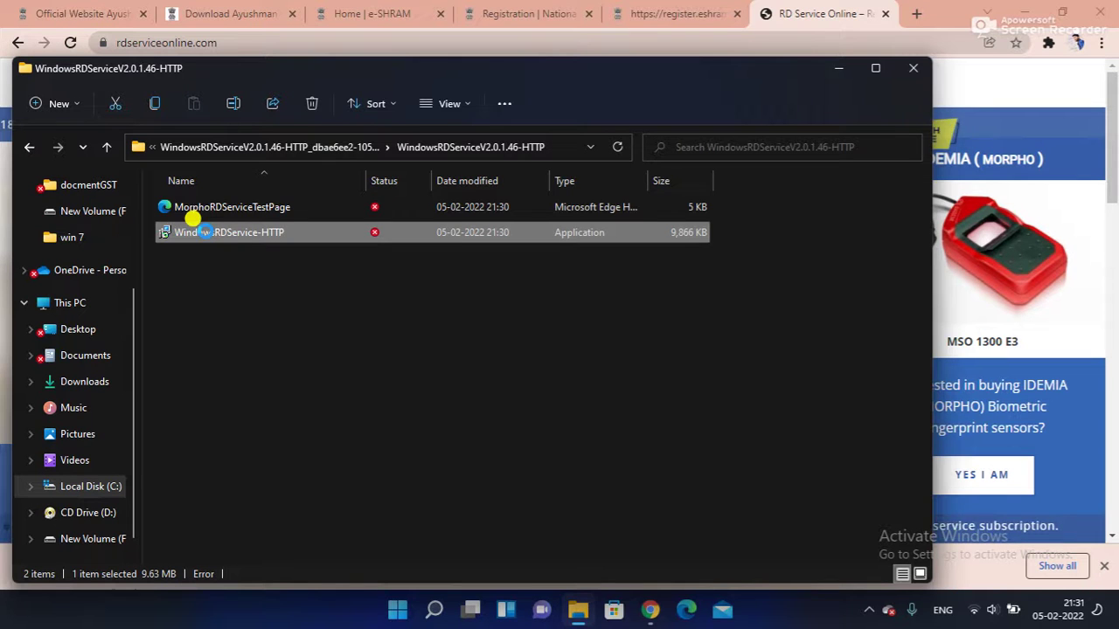
pyautogui.rightClick(207, 236)
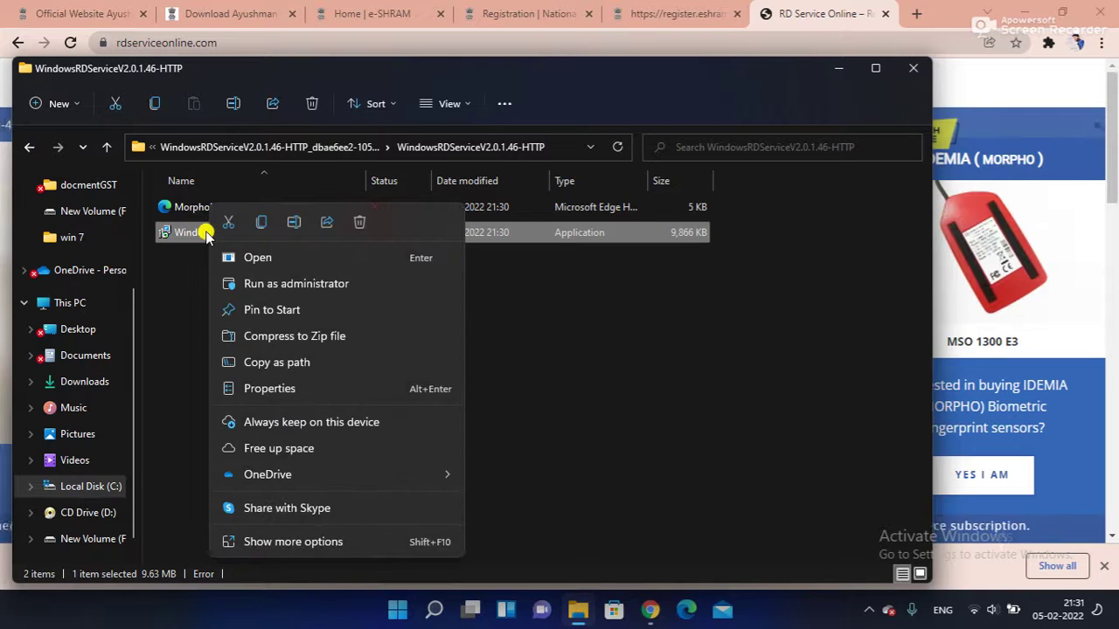
pyautogui.click(287, 285)
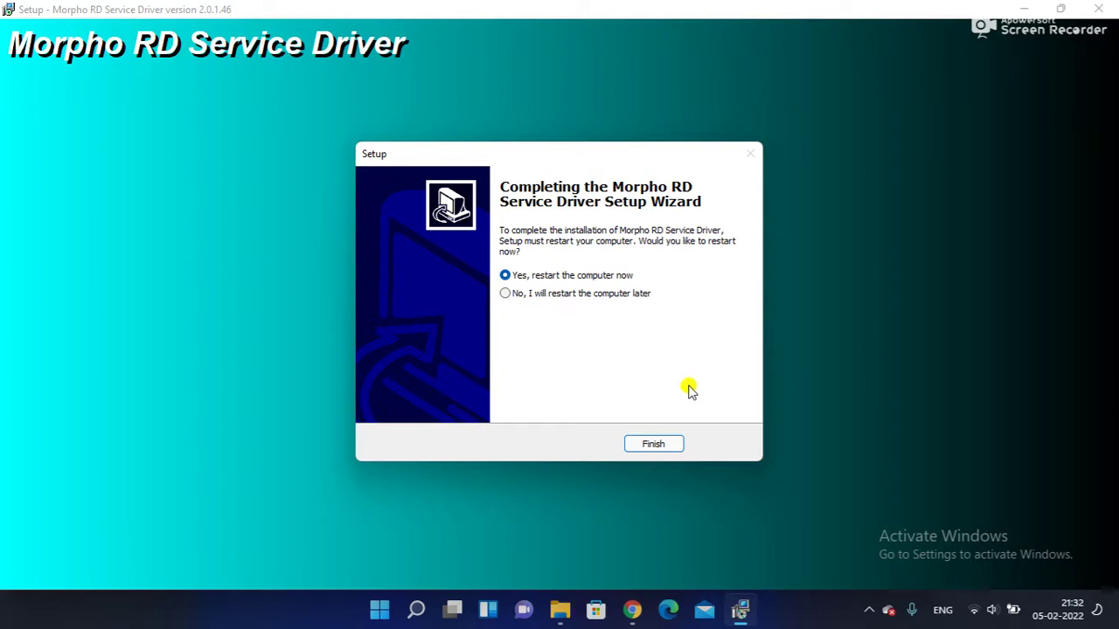
pyautogui.click(506, 295)
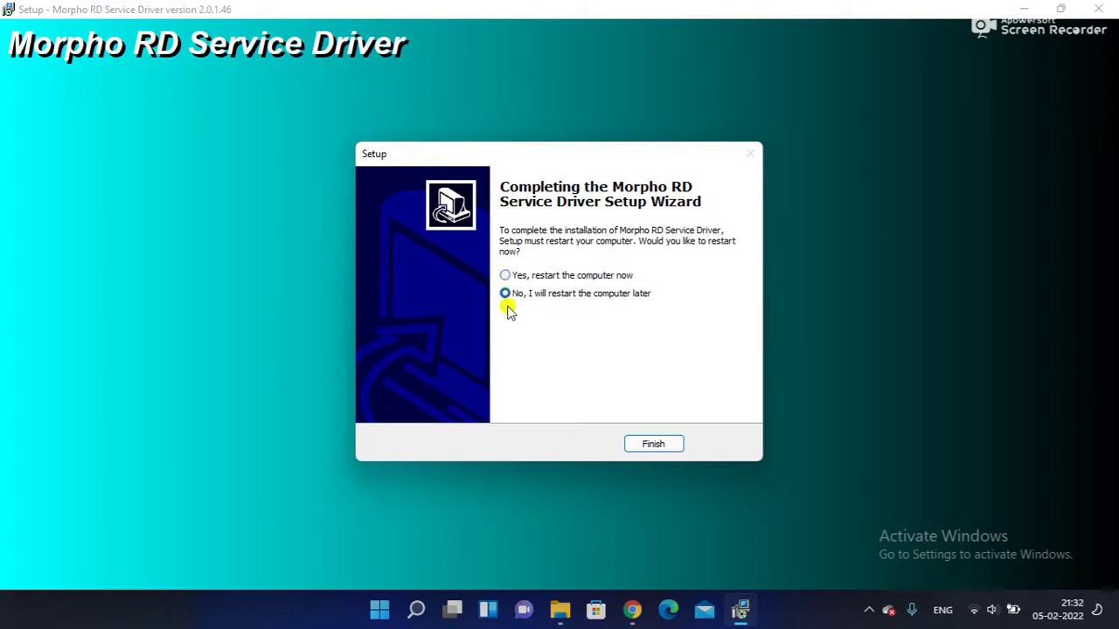
pyautogui.click(654, 445)
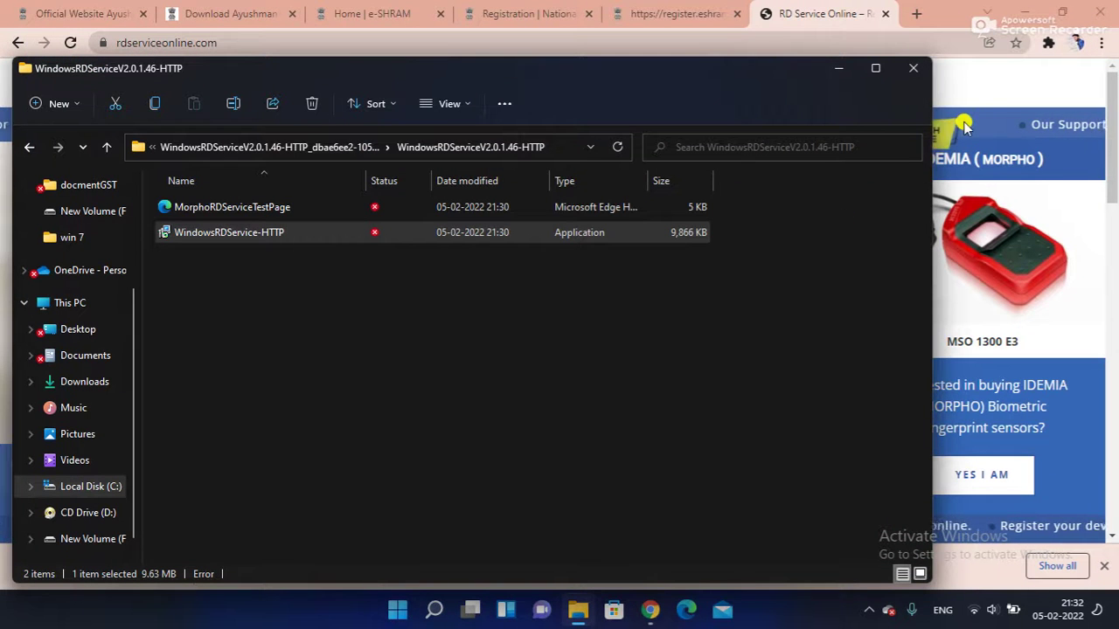
# Step: Close File Explorer, minimize Chrome and refresh the desktop
pyautogui.click(908, 73)
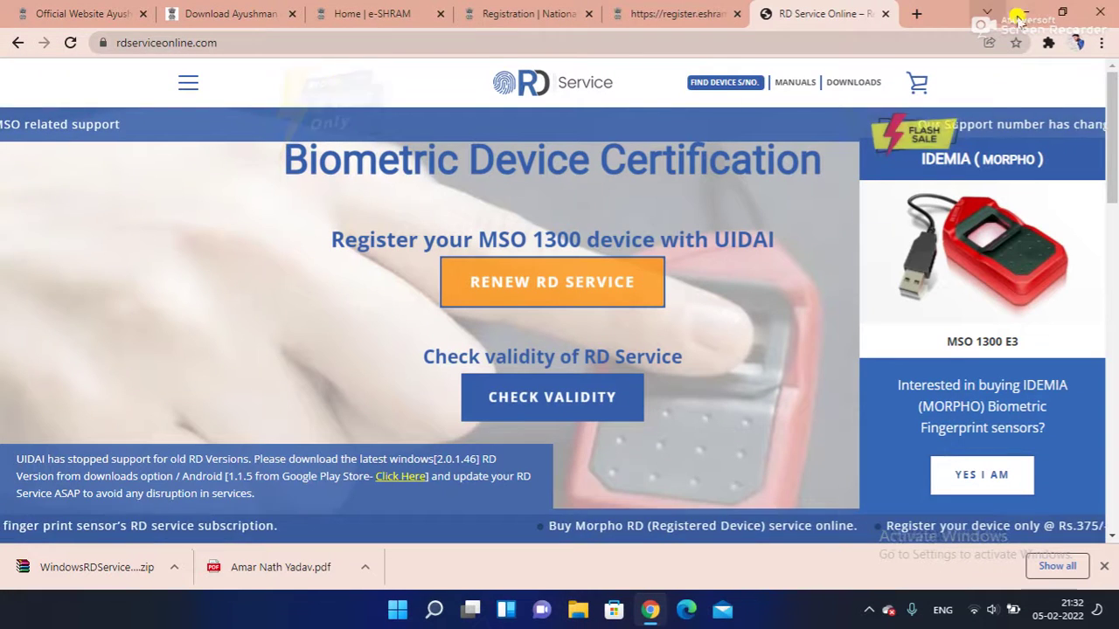
pyautogui.click(1024, 14)
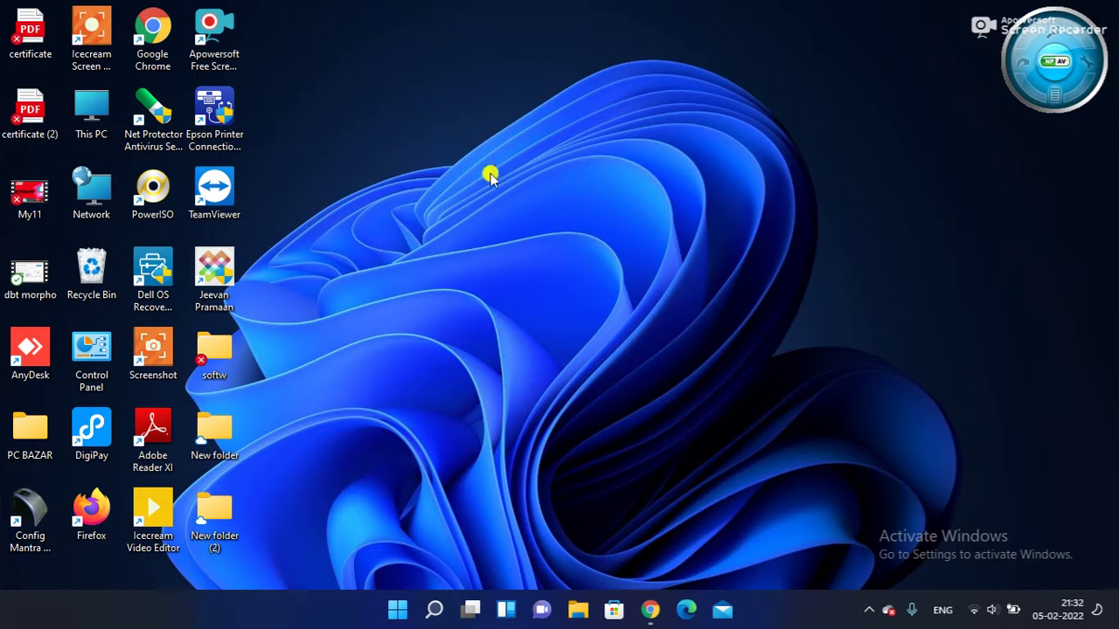
pyautogui.rightClick(439, 183)
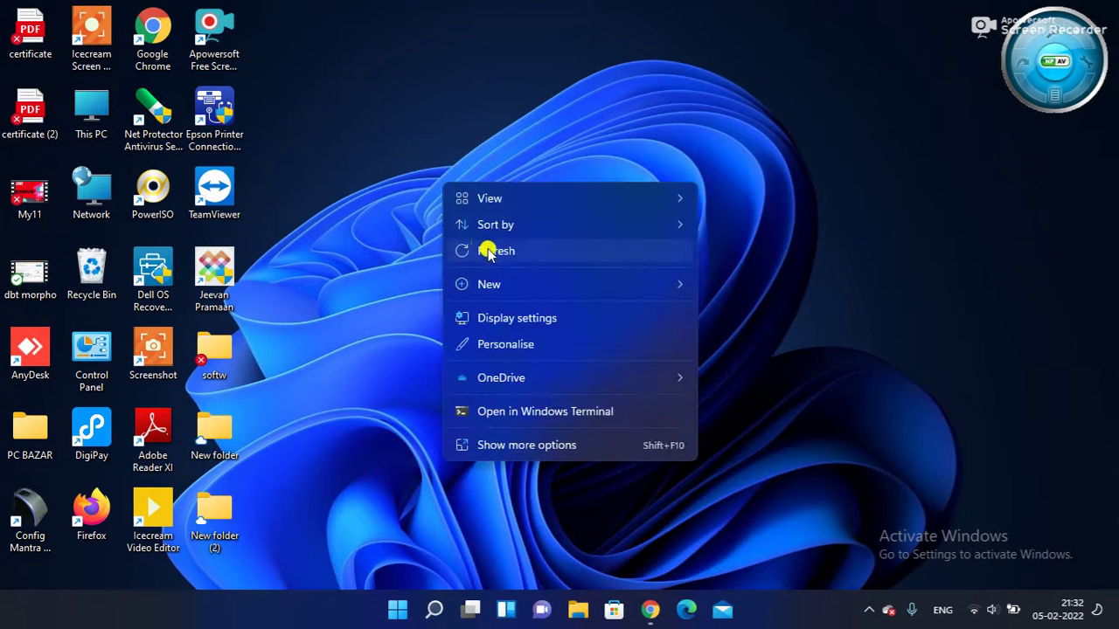
pyautogui.click(483, 249)
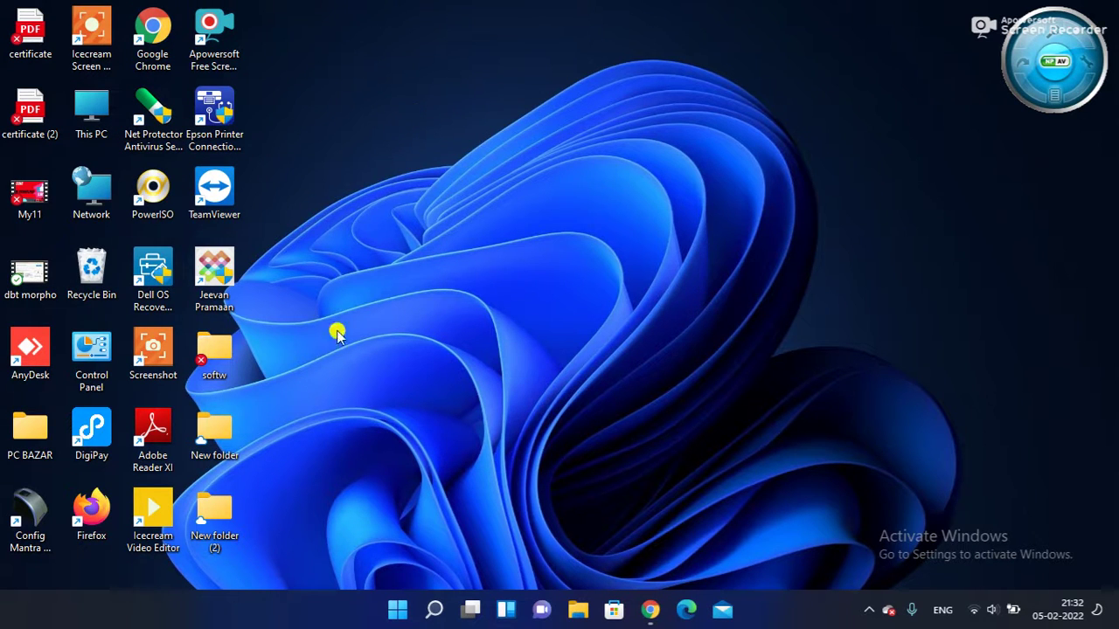
# Step: Search Windows for "services" and open the Services app
pyautogui.click(432, 612)
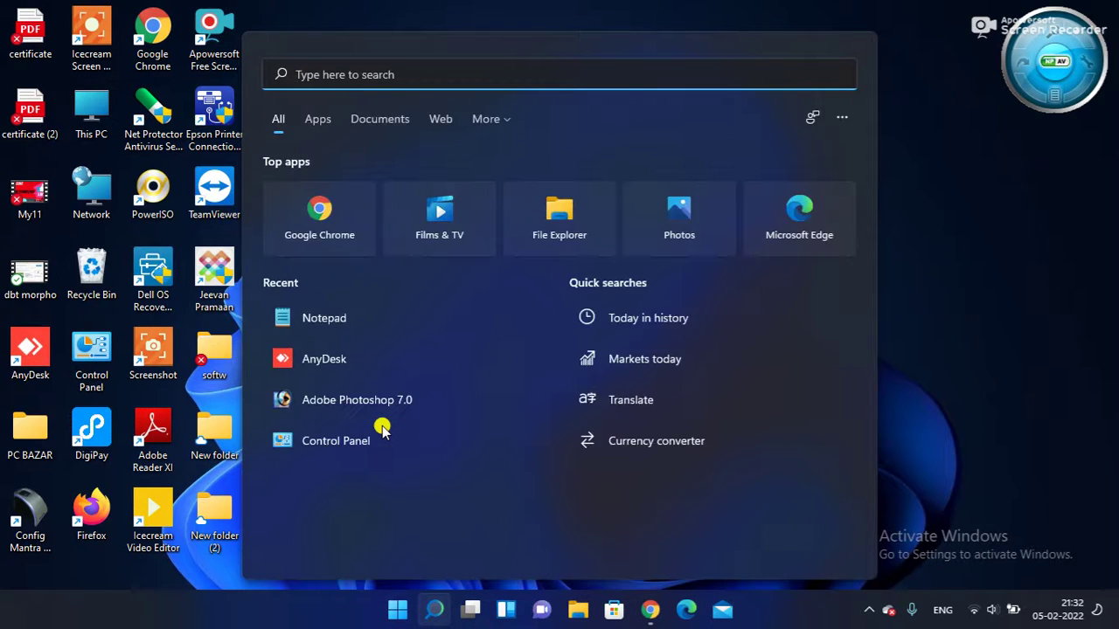
pyautogui.write('ser')
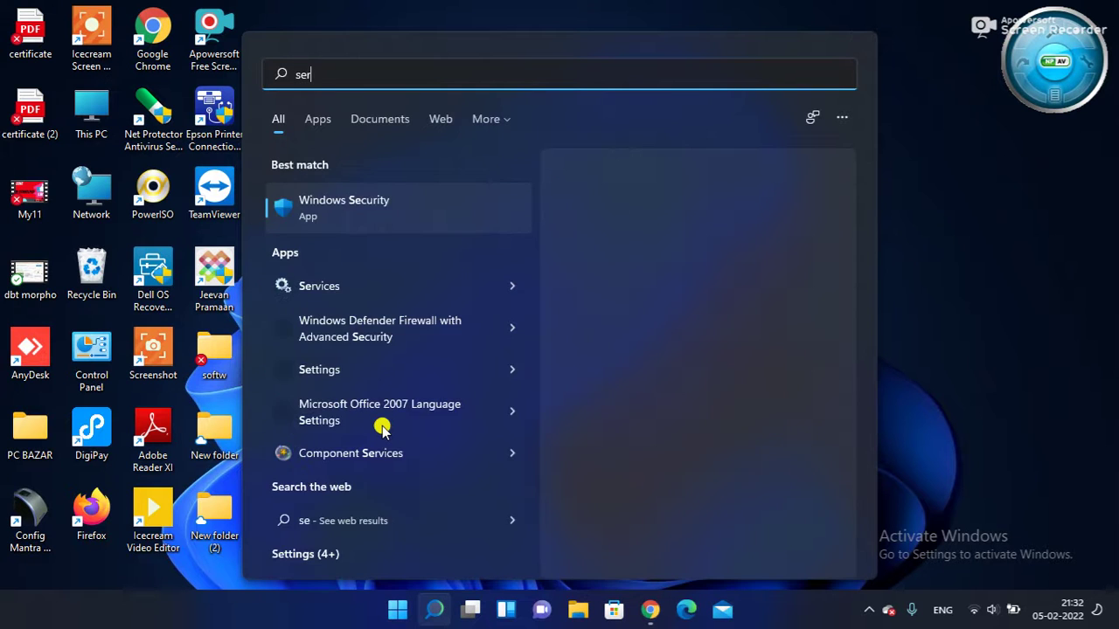
pyautogui.write('vices')
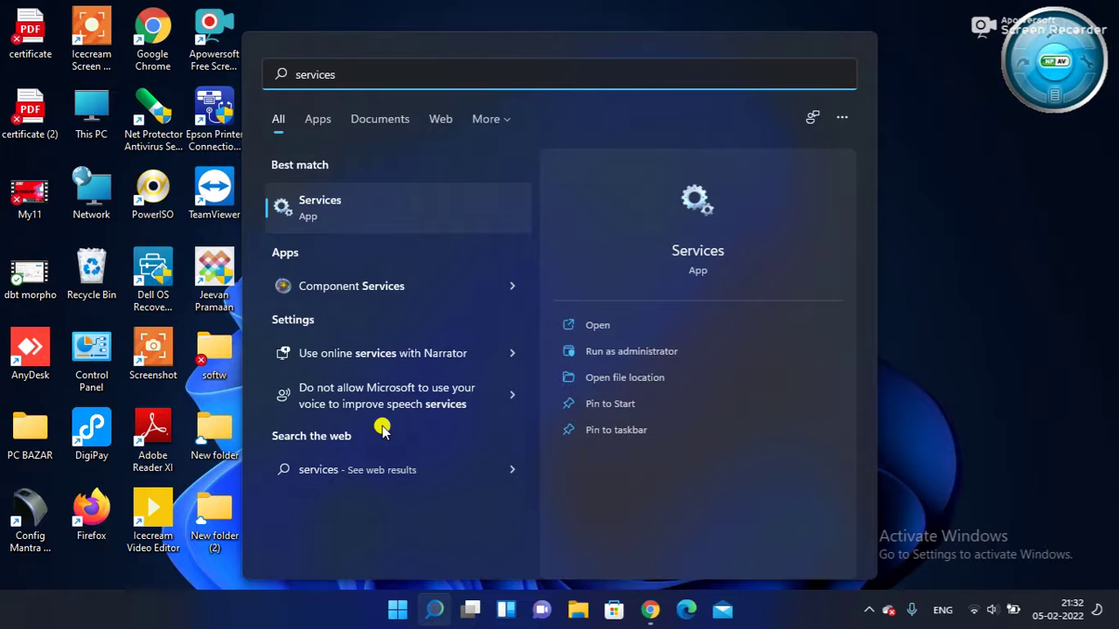
pyautogui.press('Return')
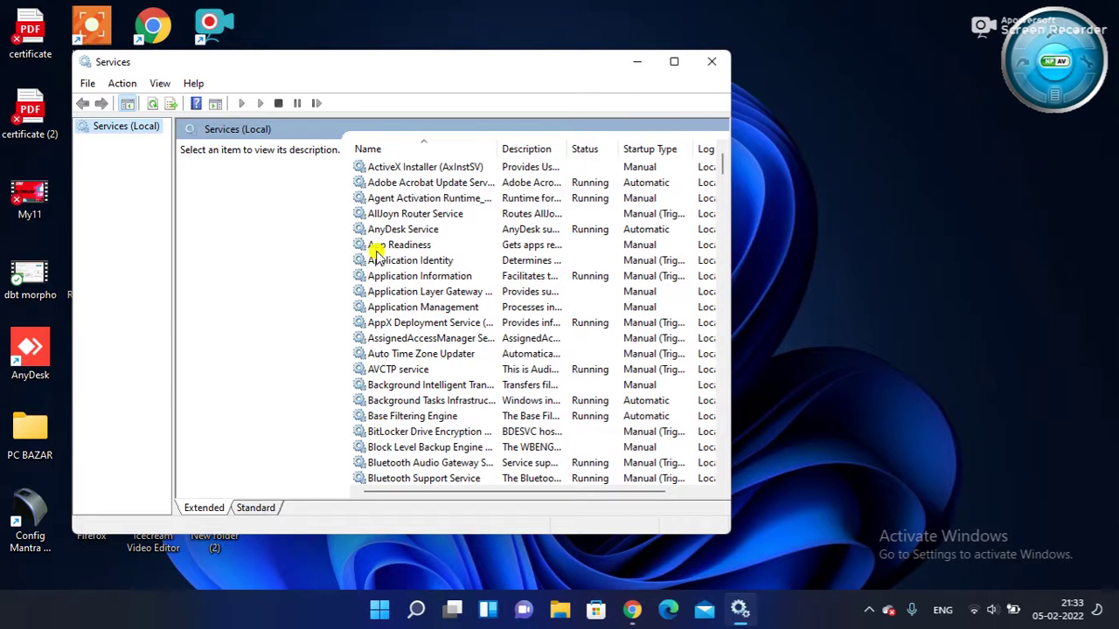
# Step: Find Morpho RD Service and MorphoSmart USB Service in the local services list, restart Morpho RD Service, and close the Services window
pyautogui.click(372, 246)
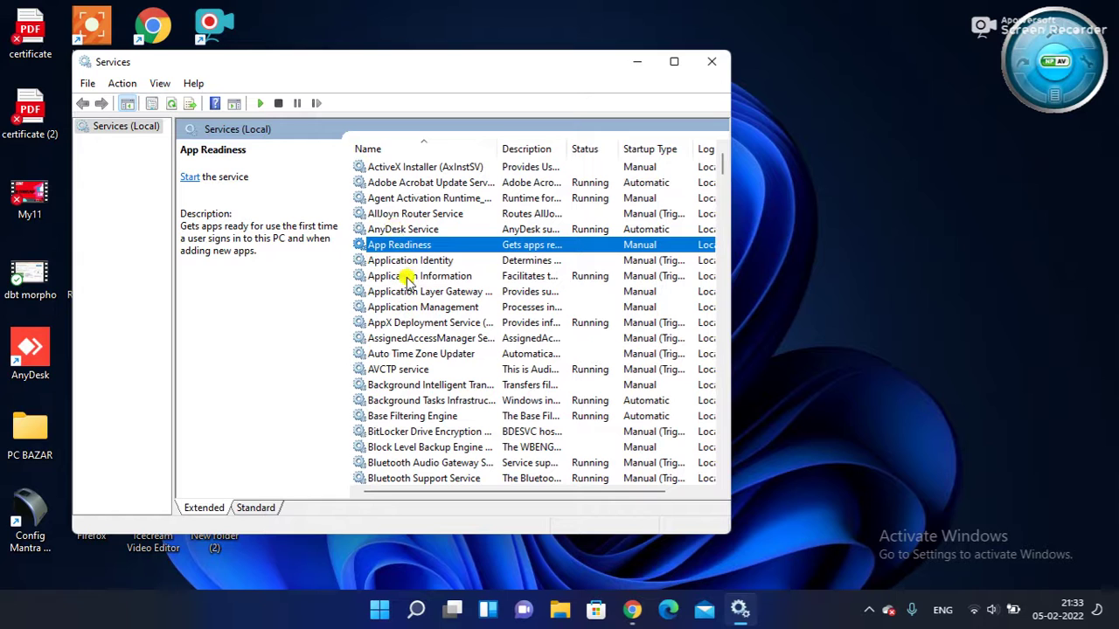
pyautogui.click(391, 277)
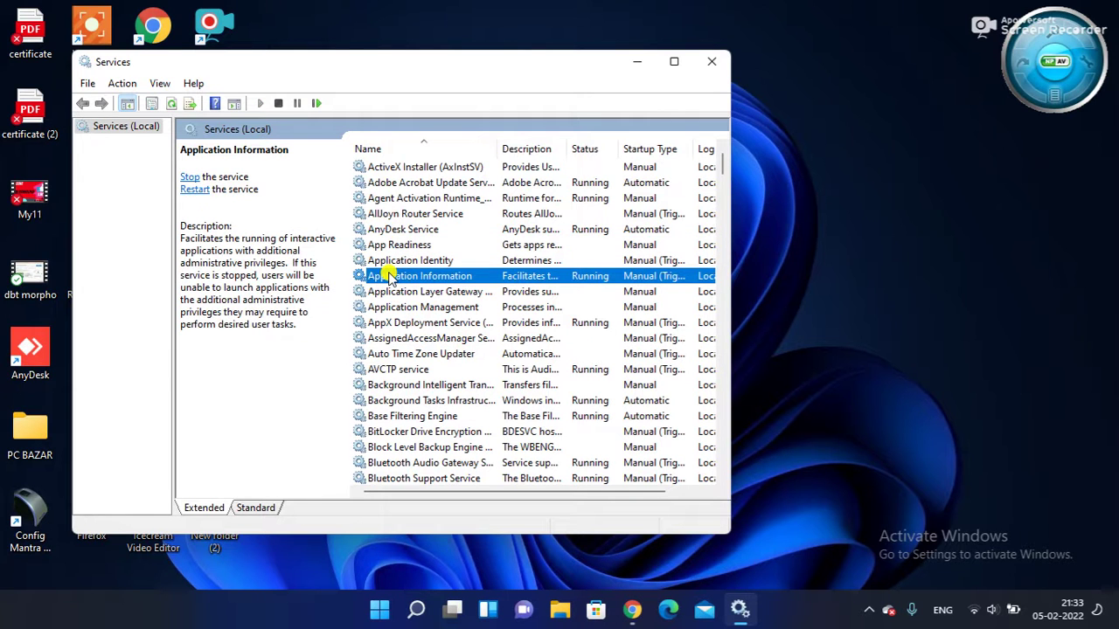
pyautogui.press('m')
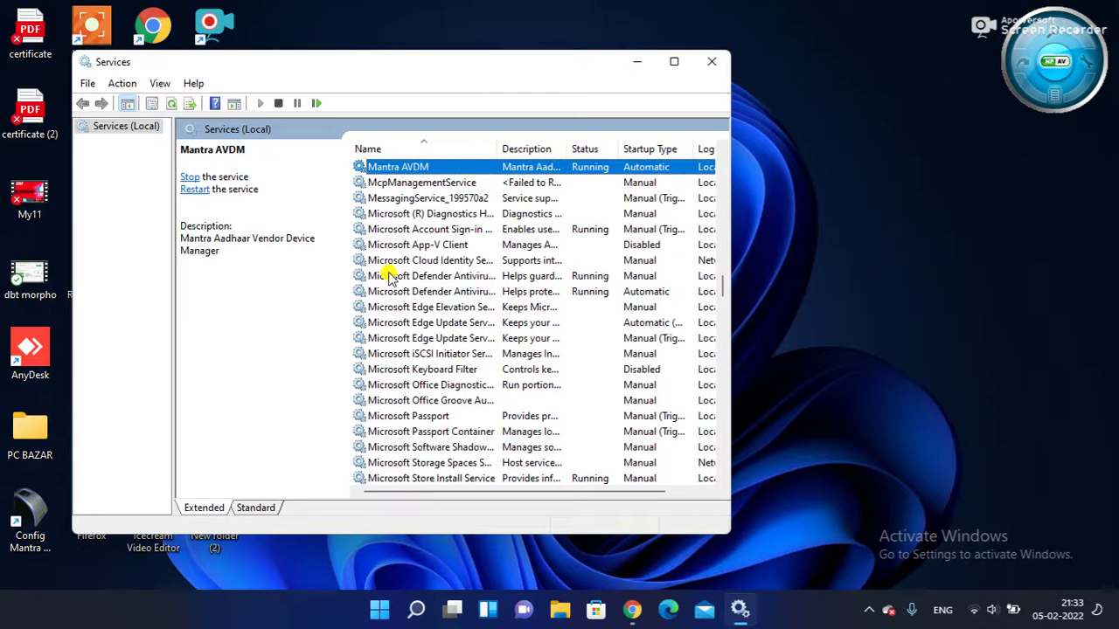
pyautogui.scroll(-5, 391, 277)
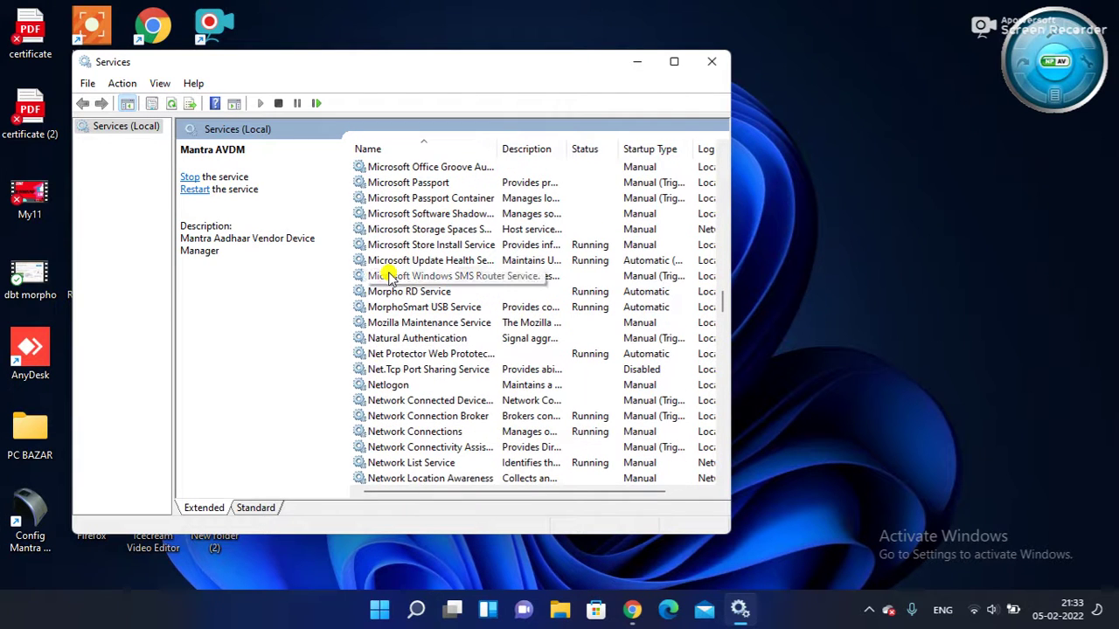
pyautogui.scroll(-1, 391, 277)
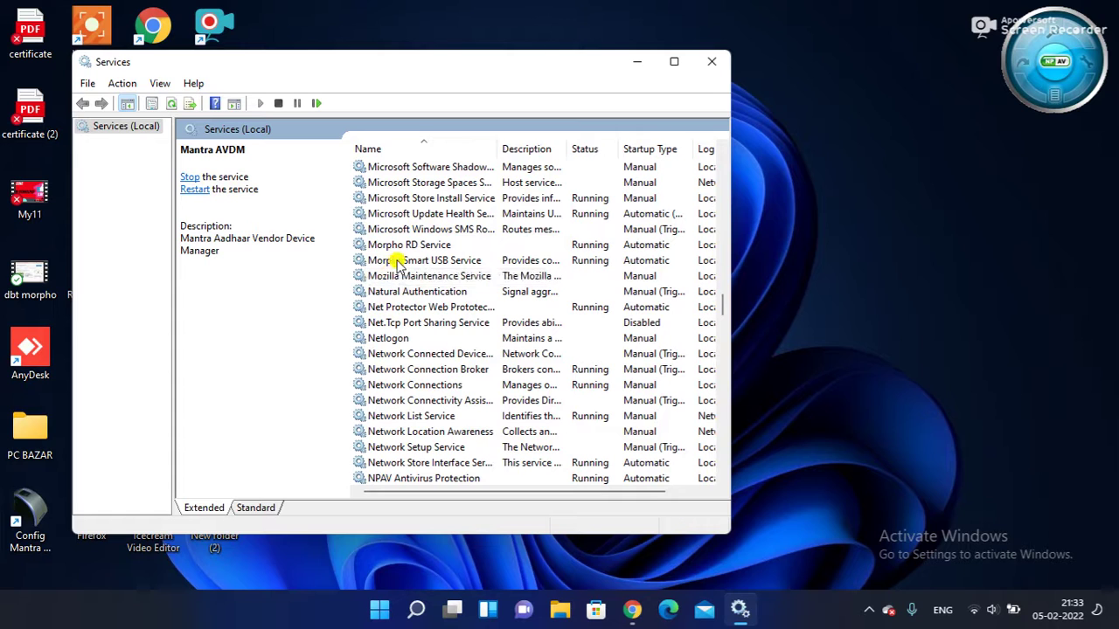
pyautogui.click(399, 247)
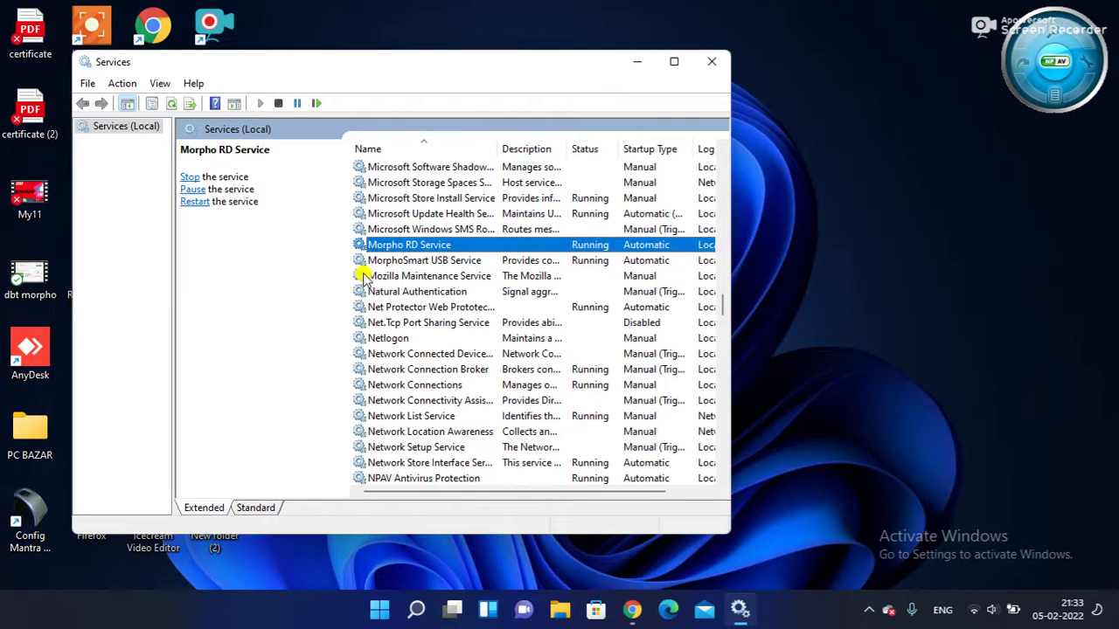
pyautogui.click(390, 262)
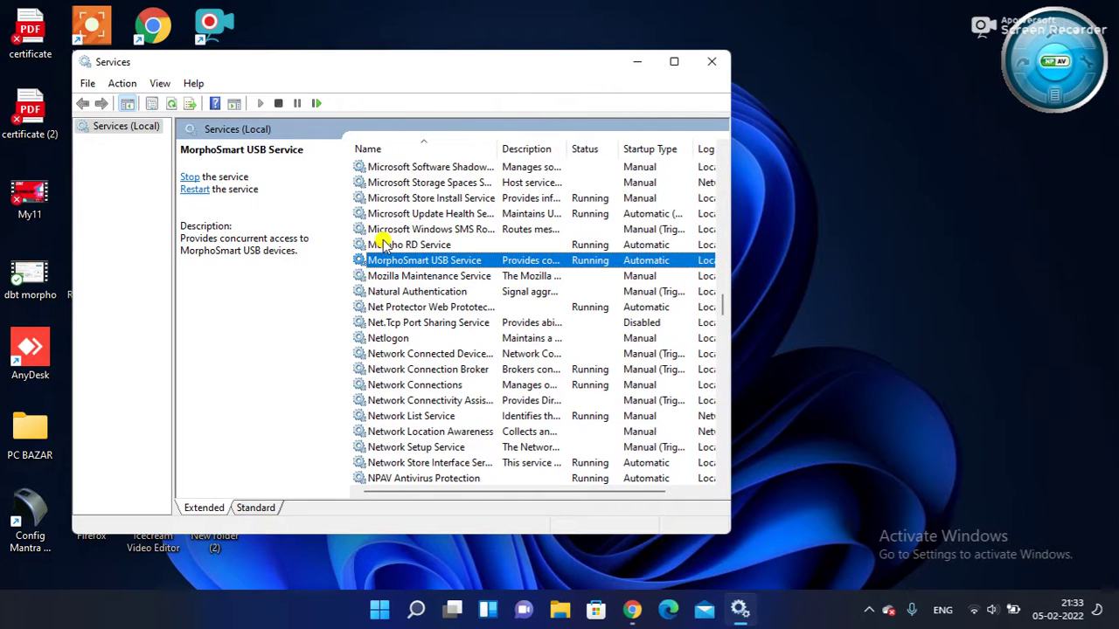
pyautogui.click(387, 245)
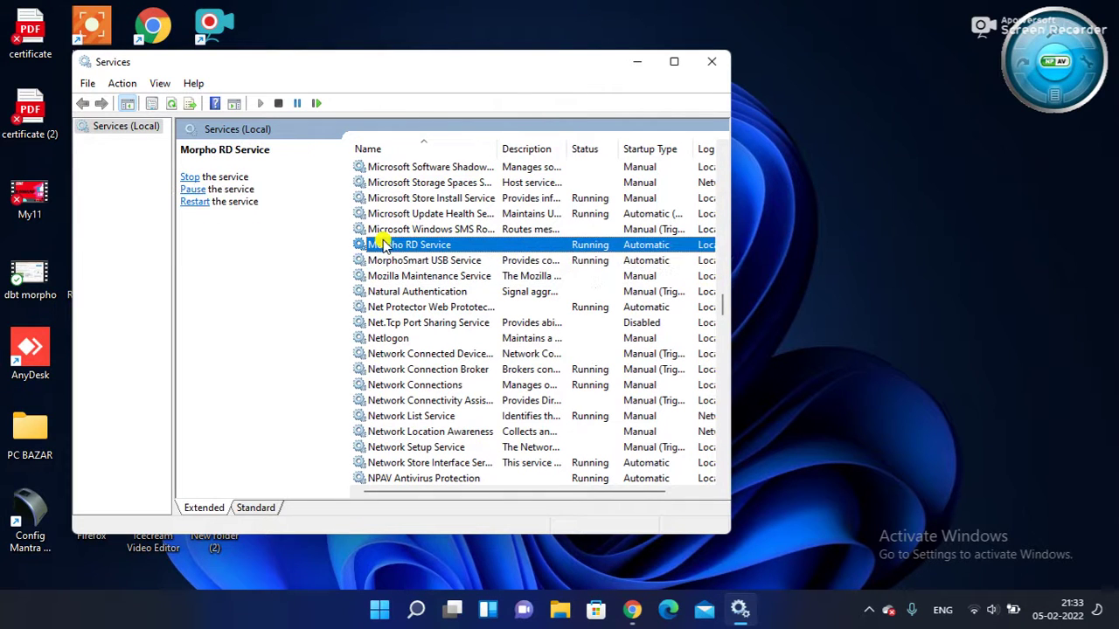
pyautogui.click(194, 202)
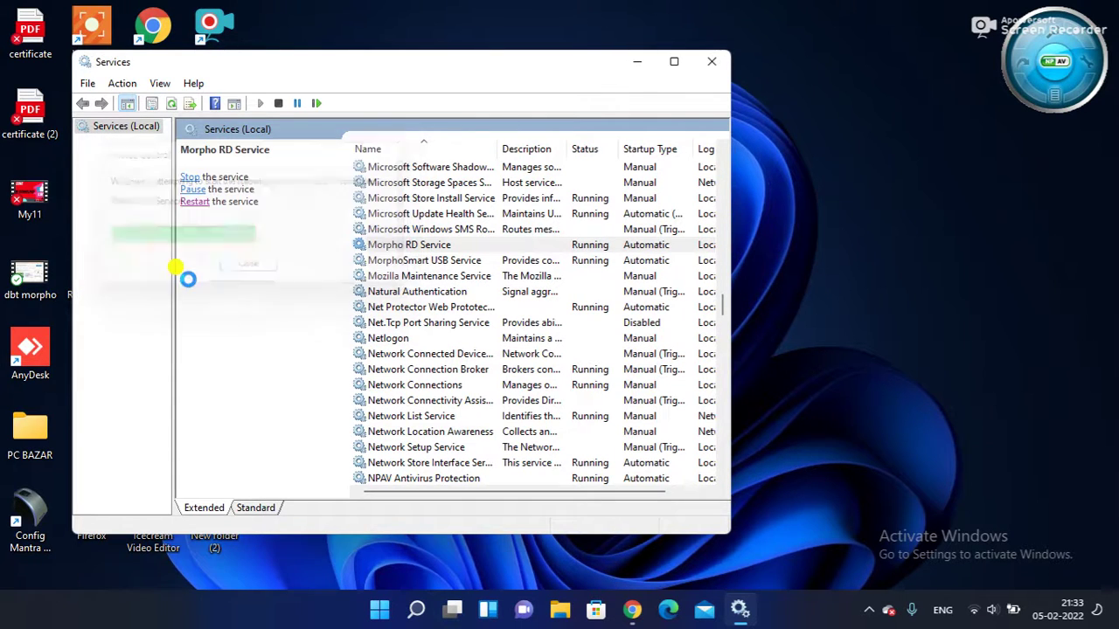
pyautogui.click(711, 63)
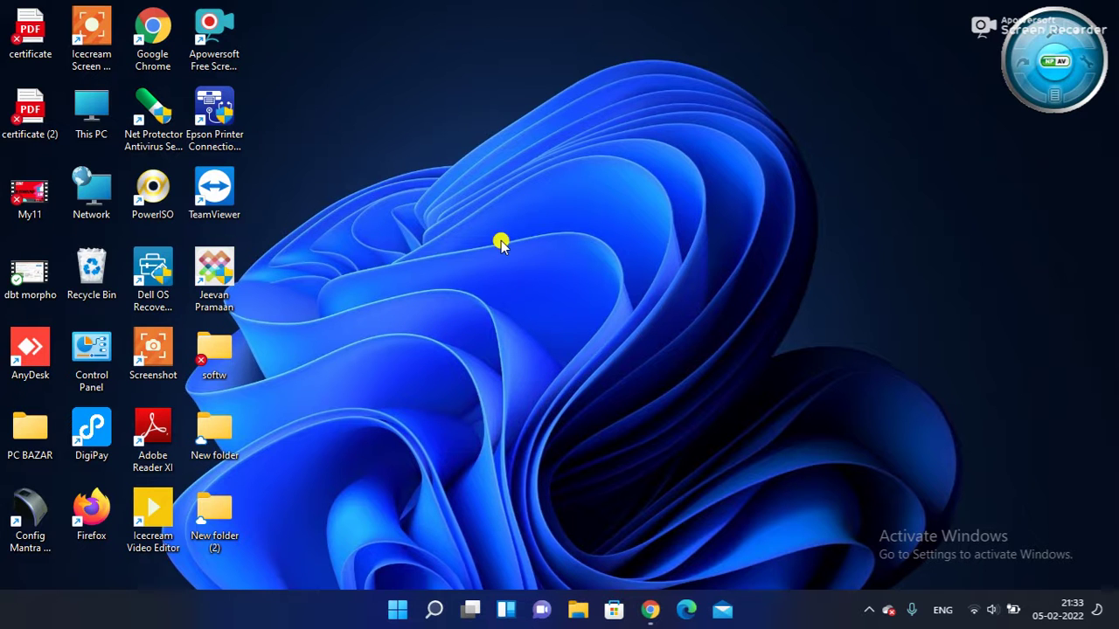
# Step: Switch to Chrome, look at the e-Shram CSC guidelines page, and bring up the e-Shram Self Registration page
pyautogui.click(652, 610)
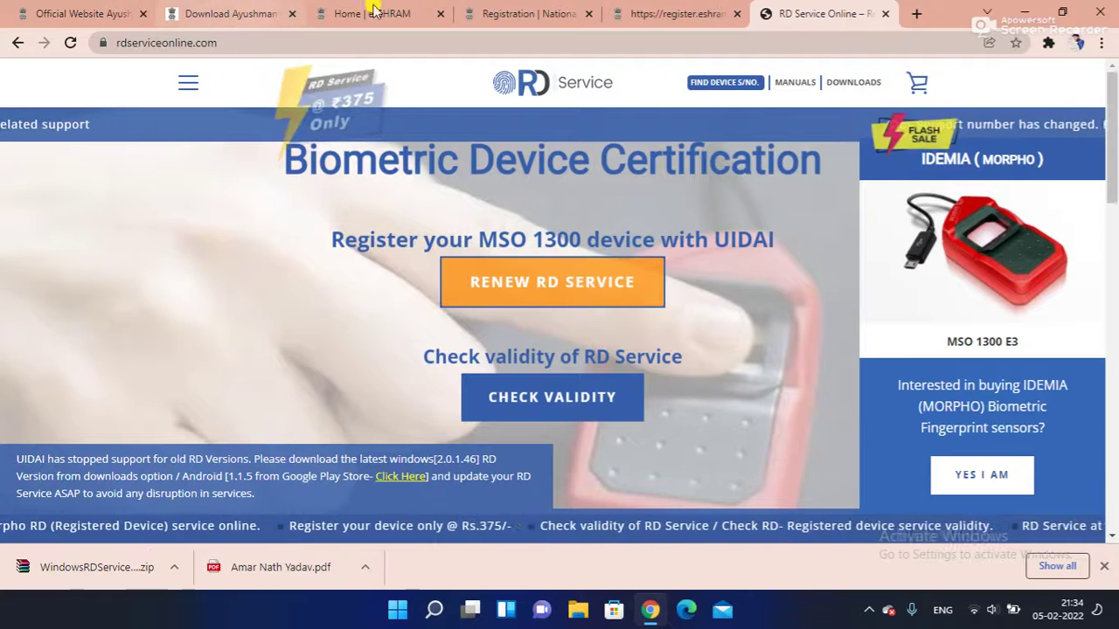
pyautogui.click(664, 18)
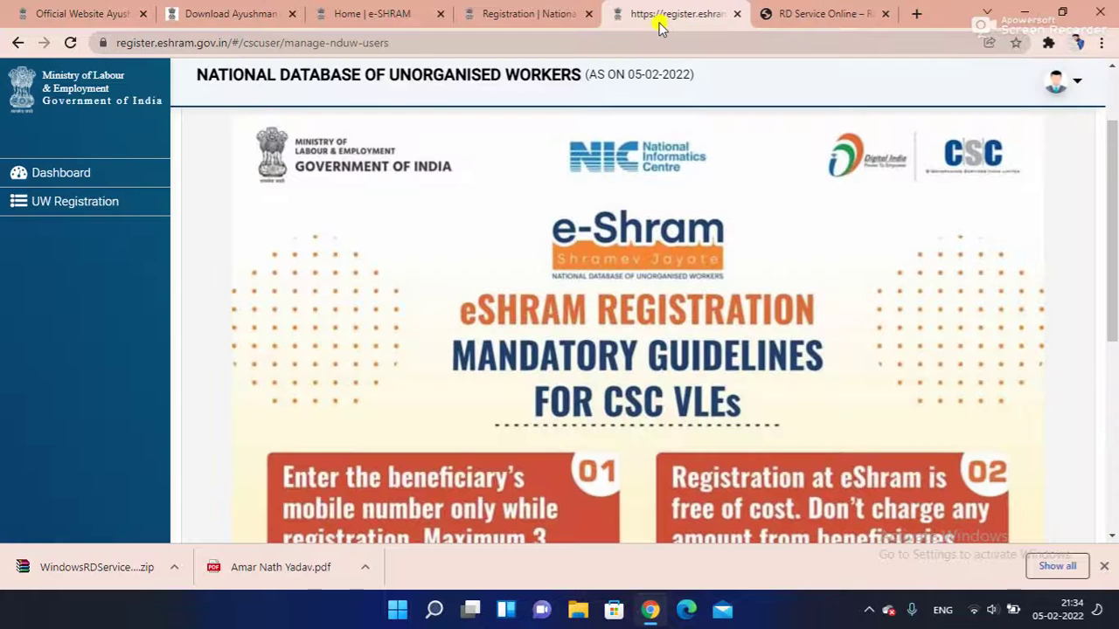
pyautogui.click(521, 16)
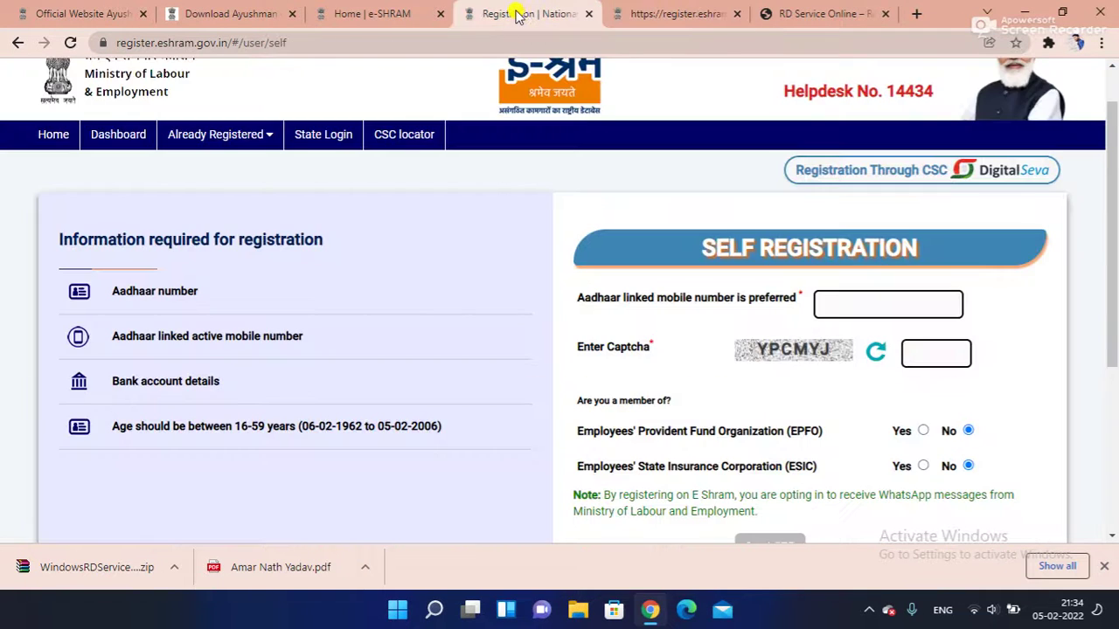
pyautogui.click(662, 17)
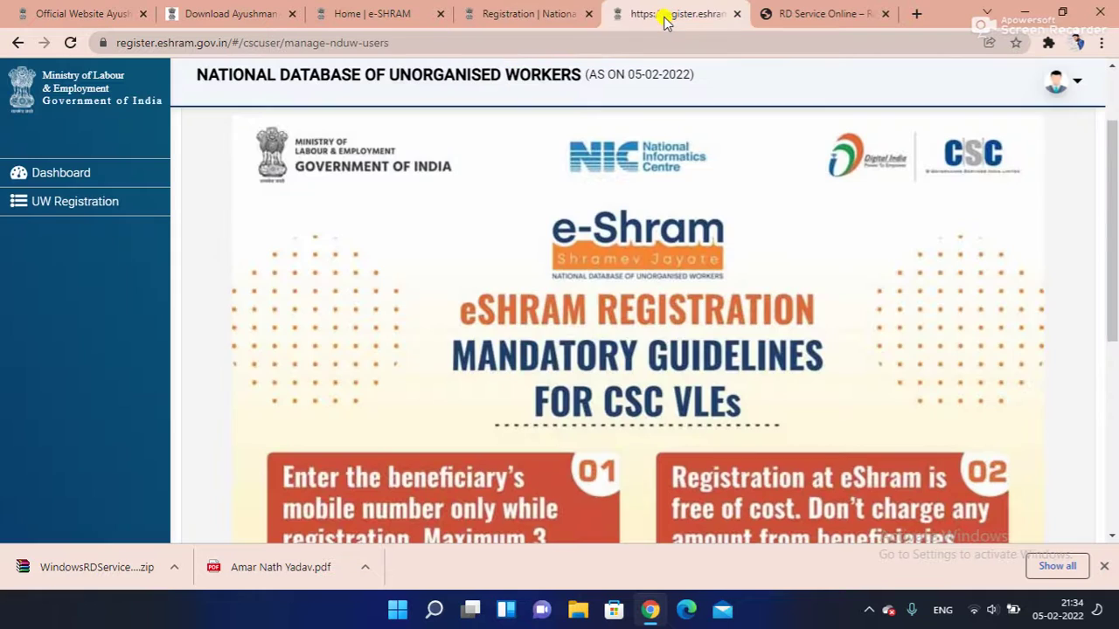
pyautogui.click(547, 16)
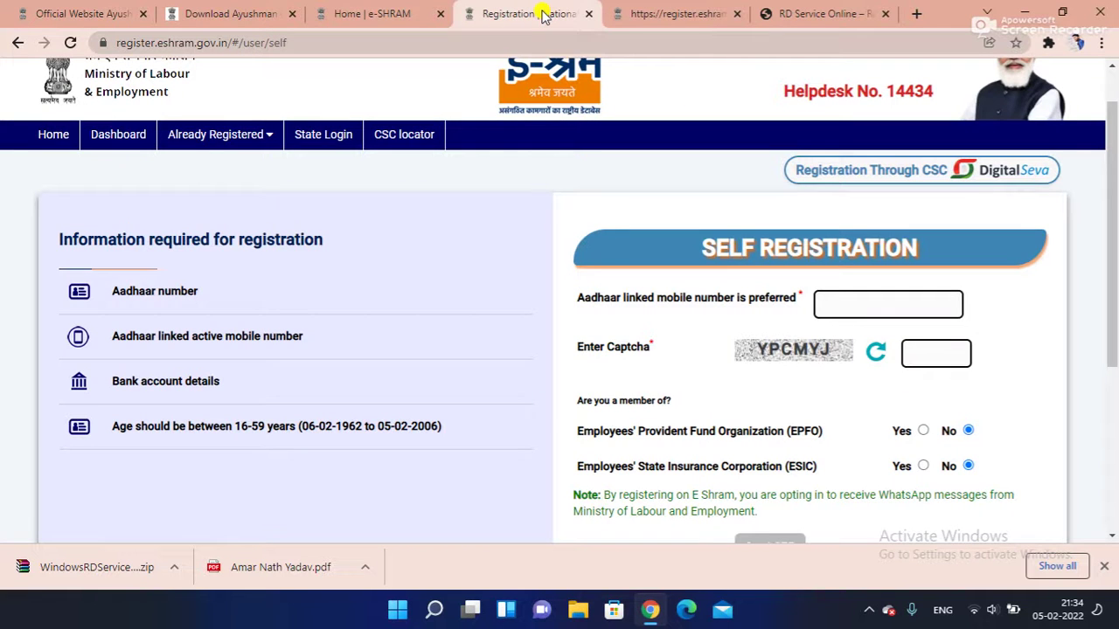